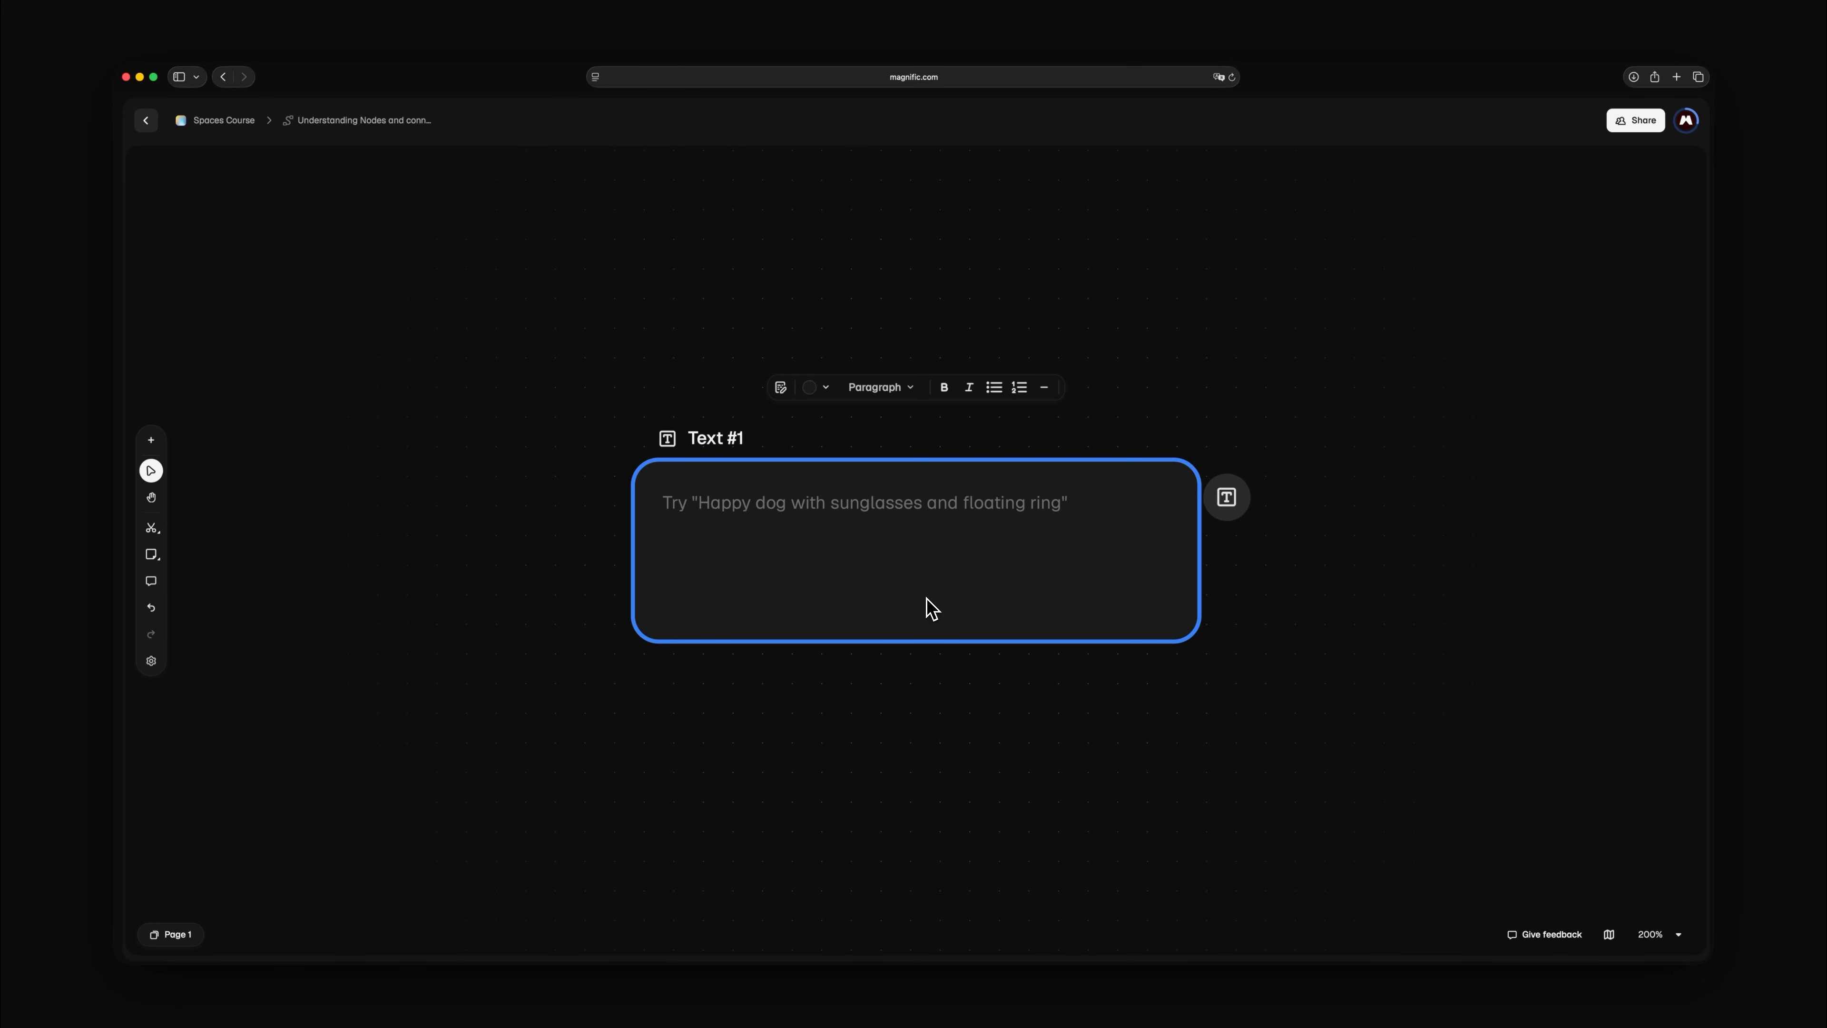
# Extend a connection from the Text #1 output to a new Image Generator node
pyautogui.moveTo(1227, 507); pyautogui.dragTo(1390, 613)
pyautogui.moveTo(1384, 545); pyautogui.dragTo(1404, 500)
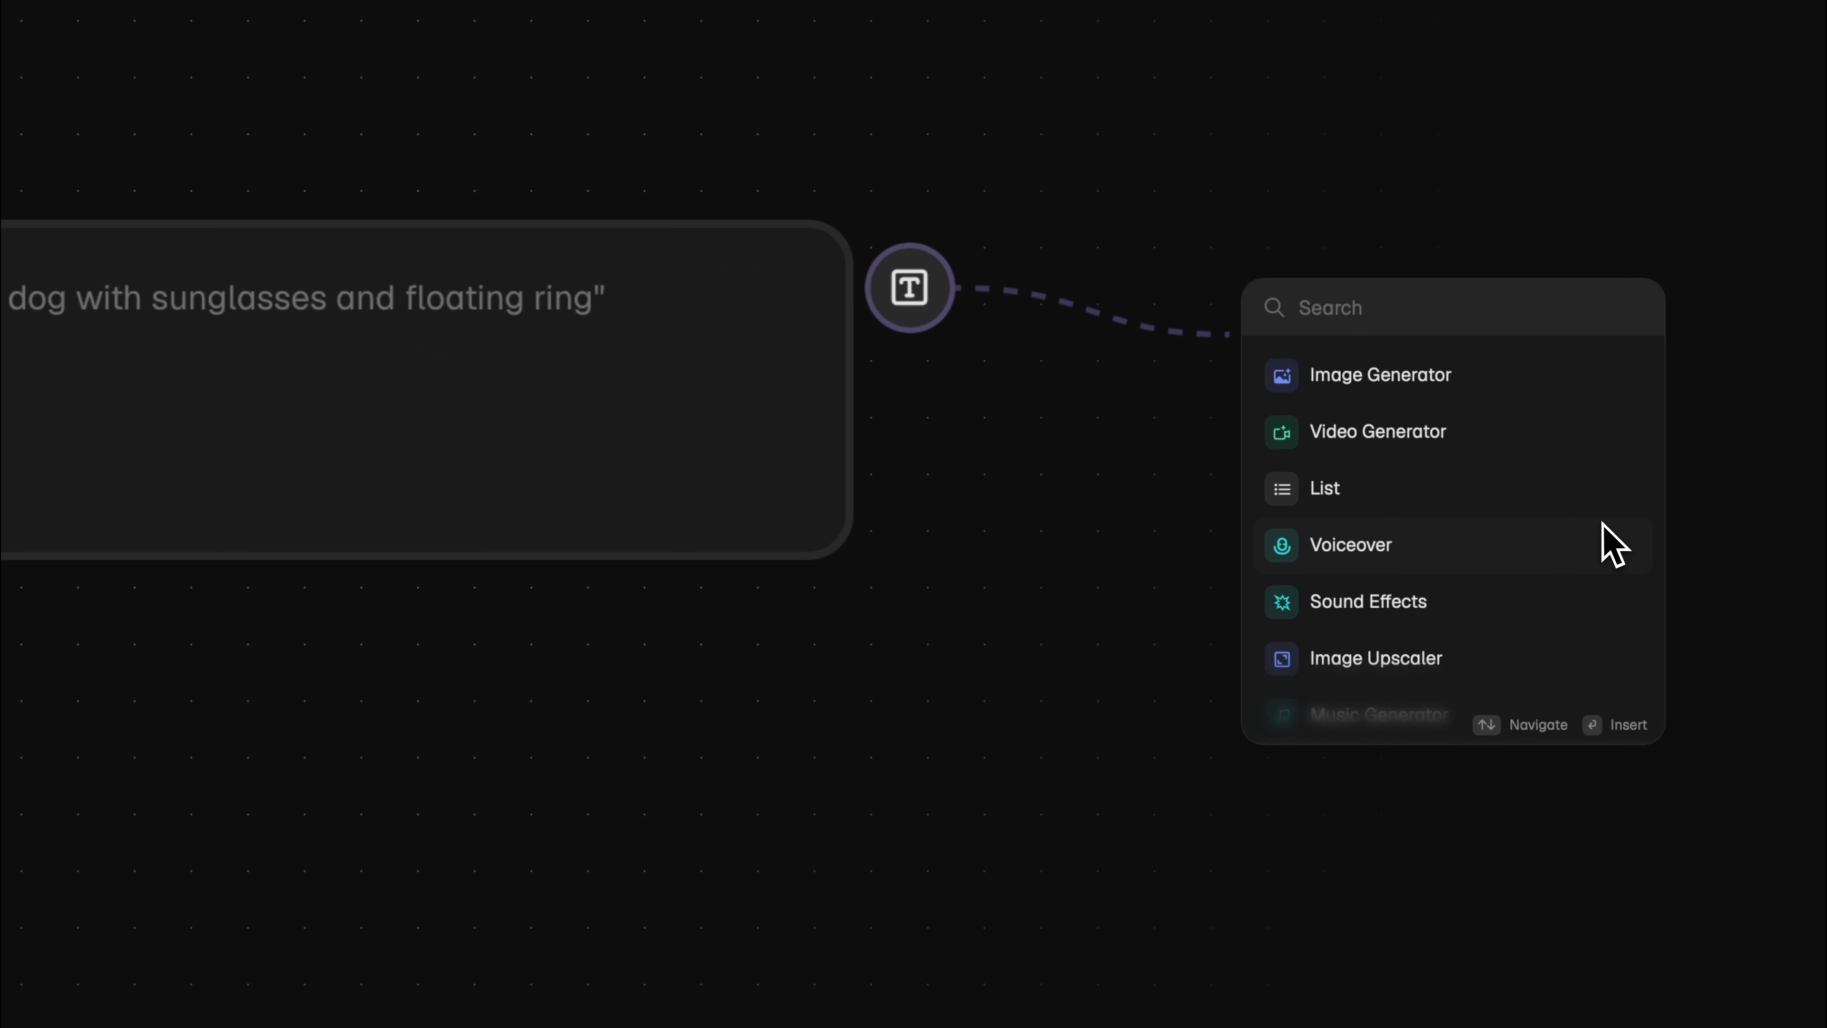
pyautogui.scroll(-4, 1613, 545)
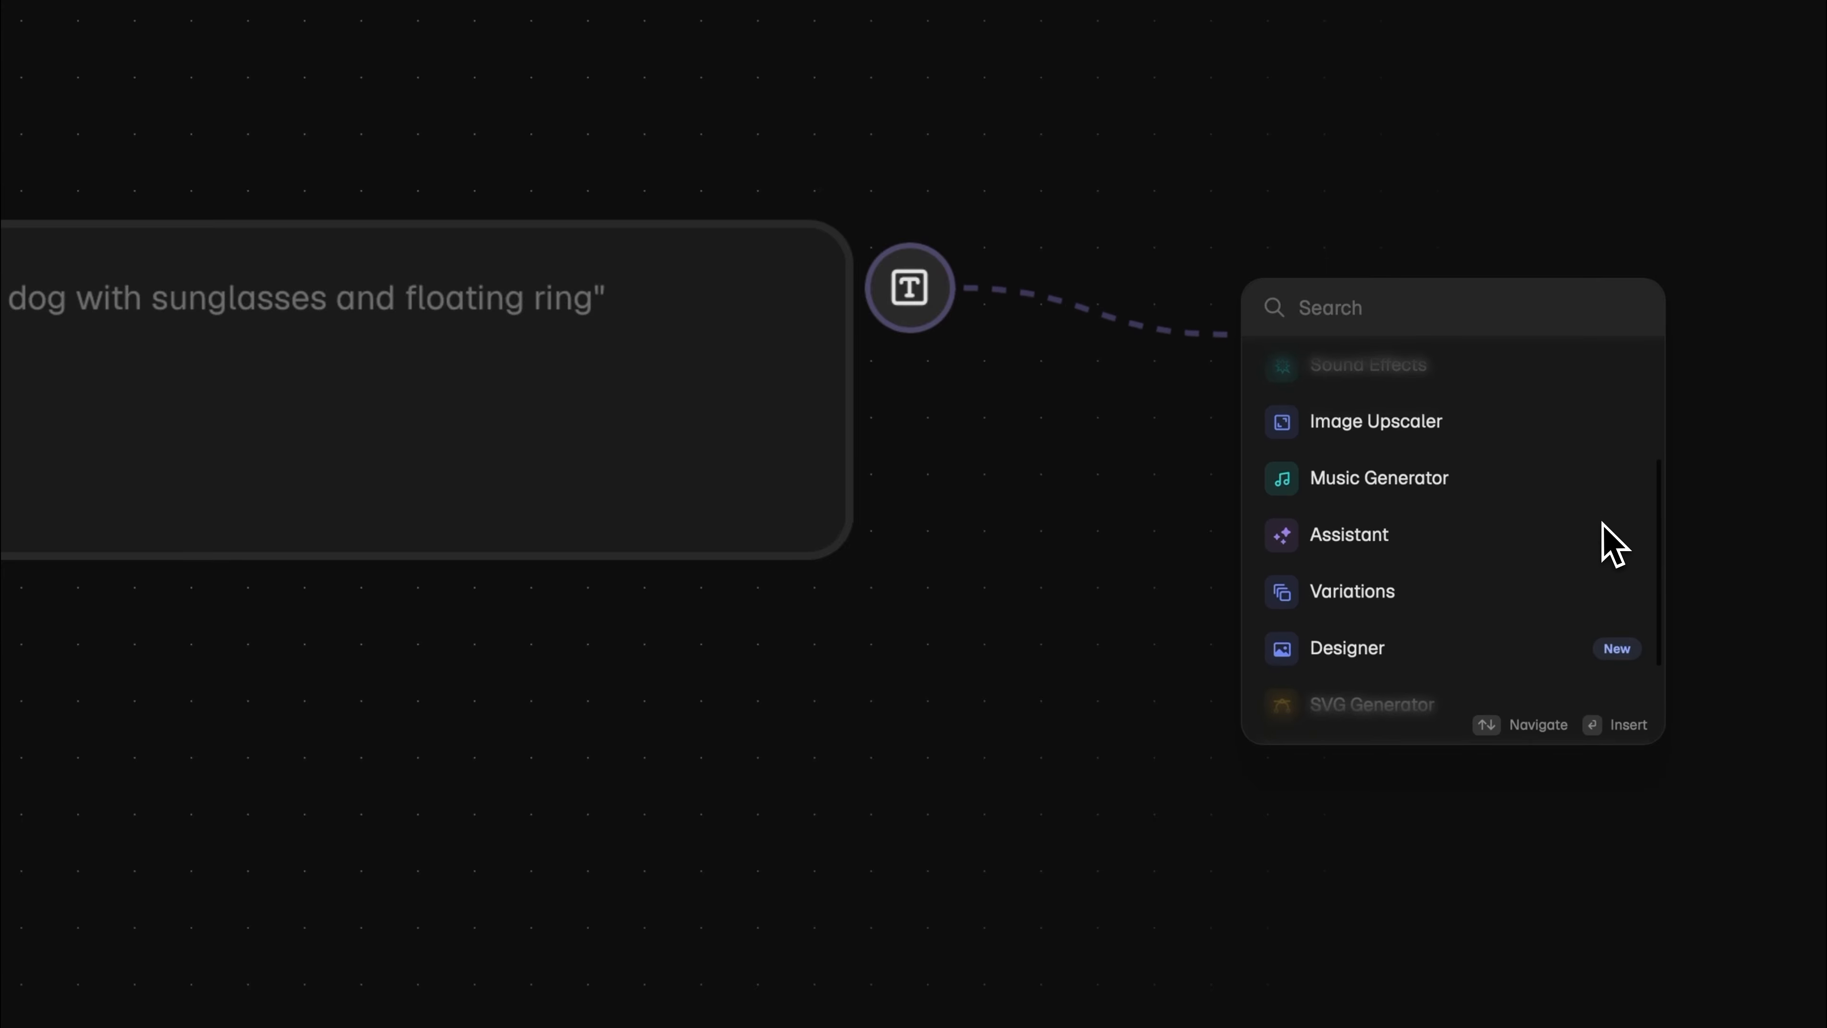
pyautogui.scroll(1, 1613, 545)
pyautogui.scroll(3, 1613, 545)
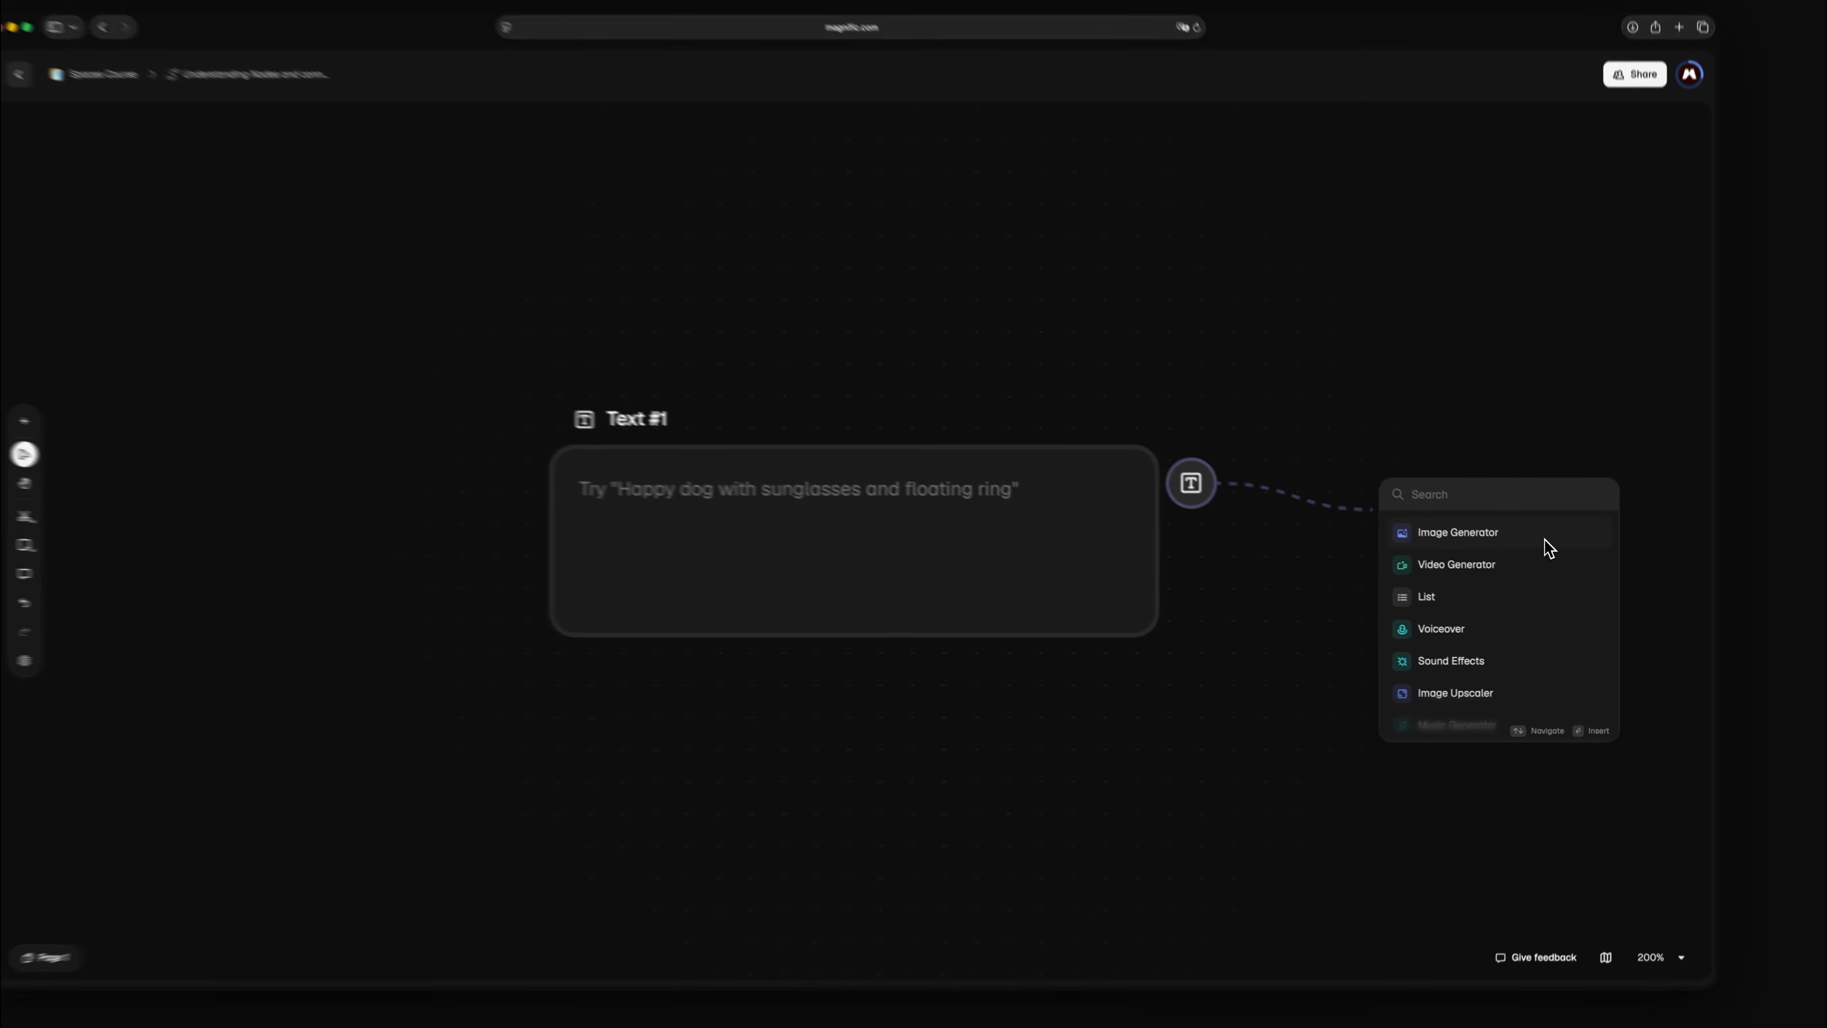
pyautogui.click(1545, 540)
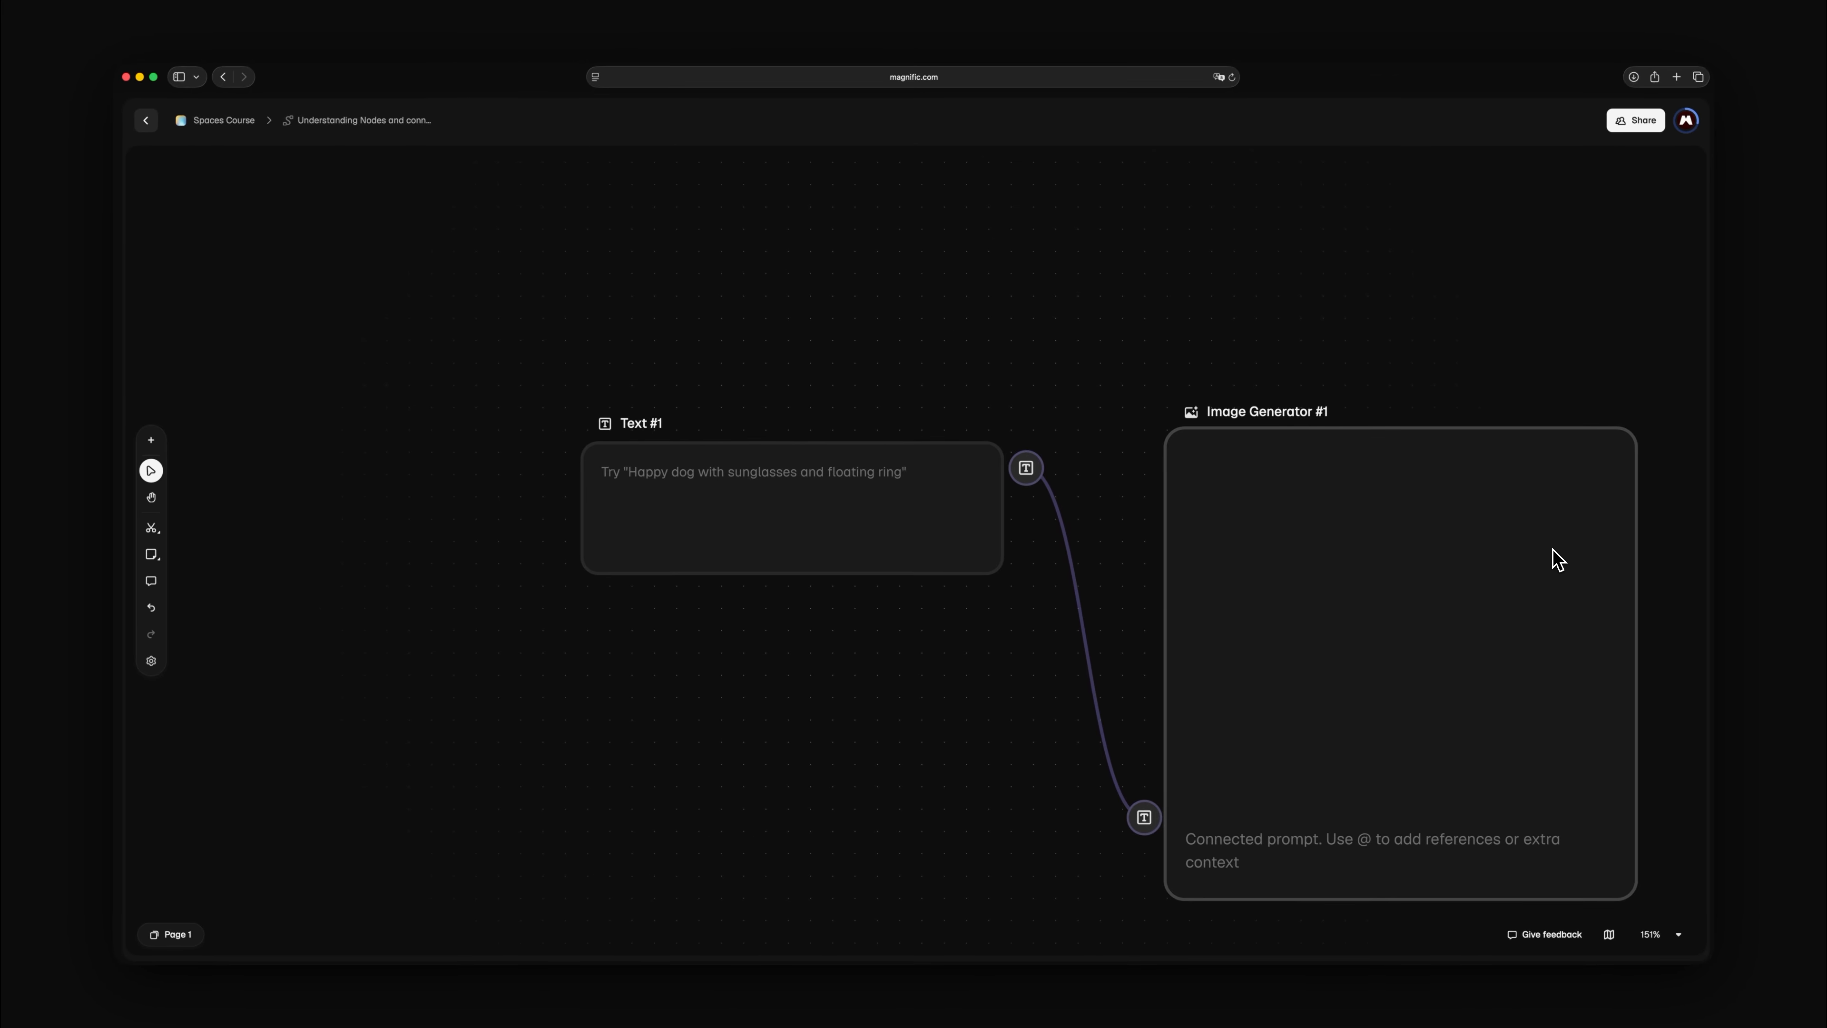
# Continue the chain from the Image Generator with a connected Image Upscaler node and a List node after it
pyautogui.click(1551, 551)
pyautogui.moveTo(1655, 457); pyautogui.dragTo(1622, 342)
pyautogui.click(1636, 509)
pyautogui.click(1629, 441)
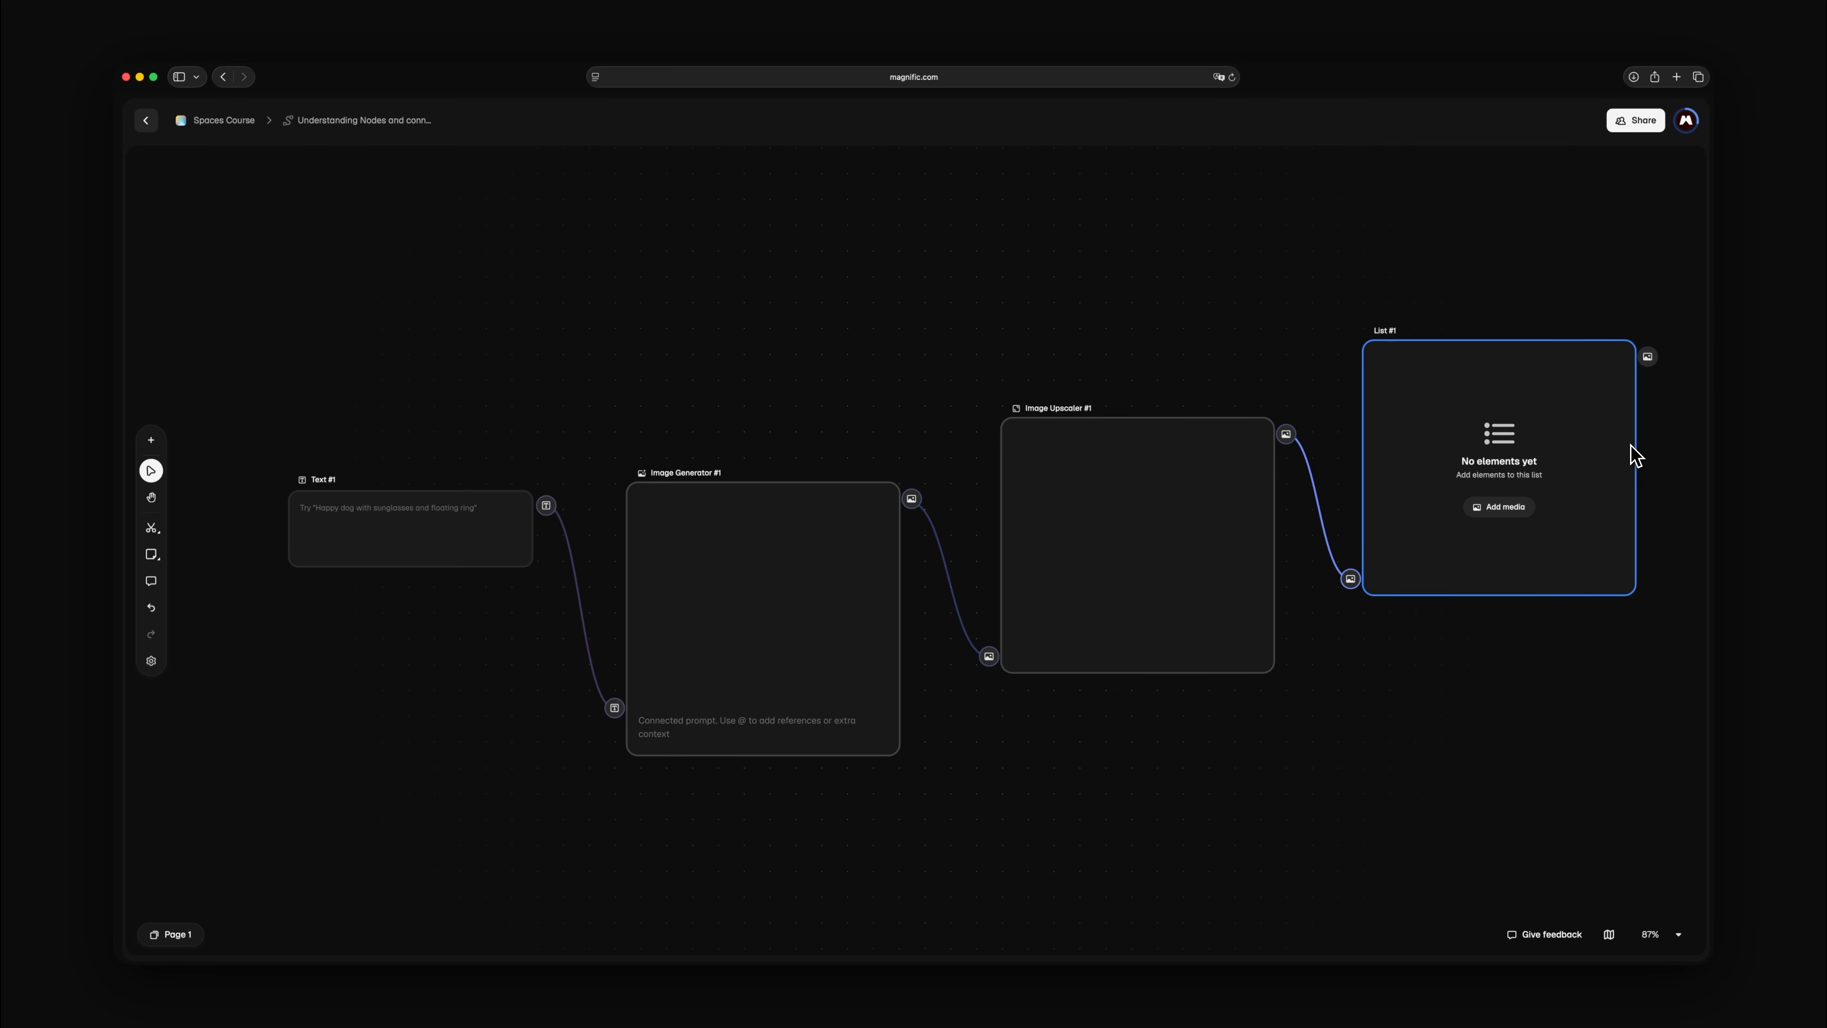
# Inspect the connections of the Image Upscaler, Image Generator and Text #1 nodes one after another
pyautogui.click(1137, 532)
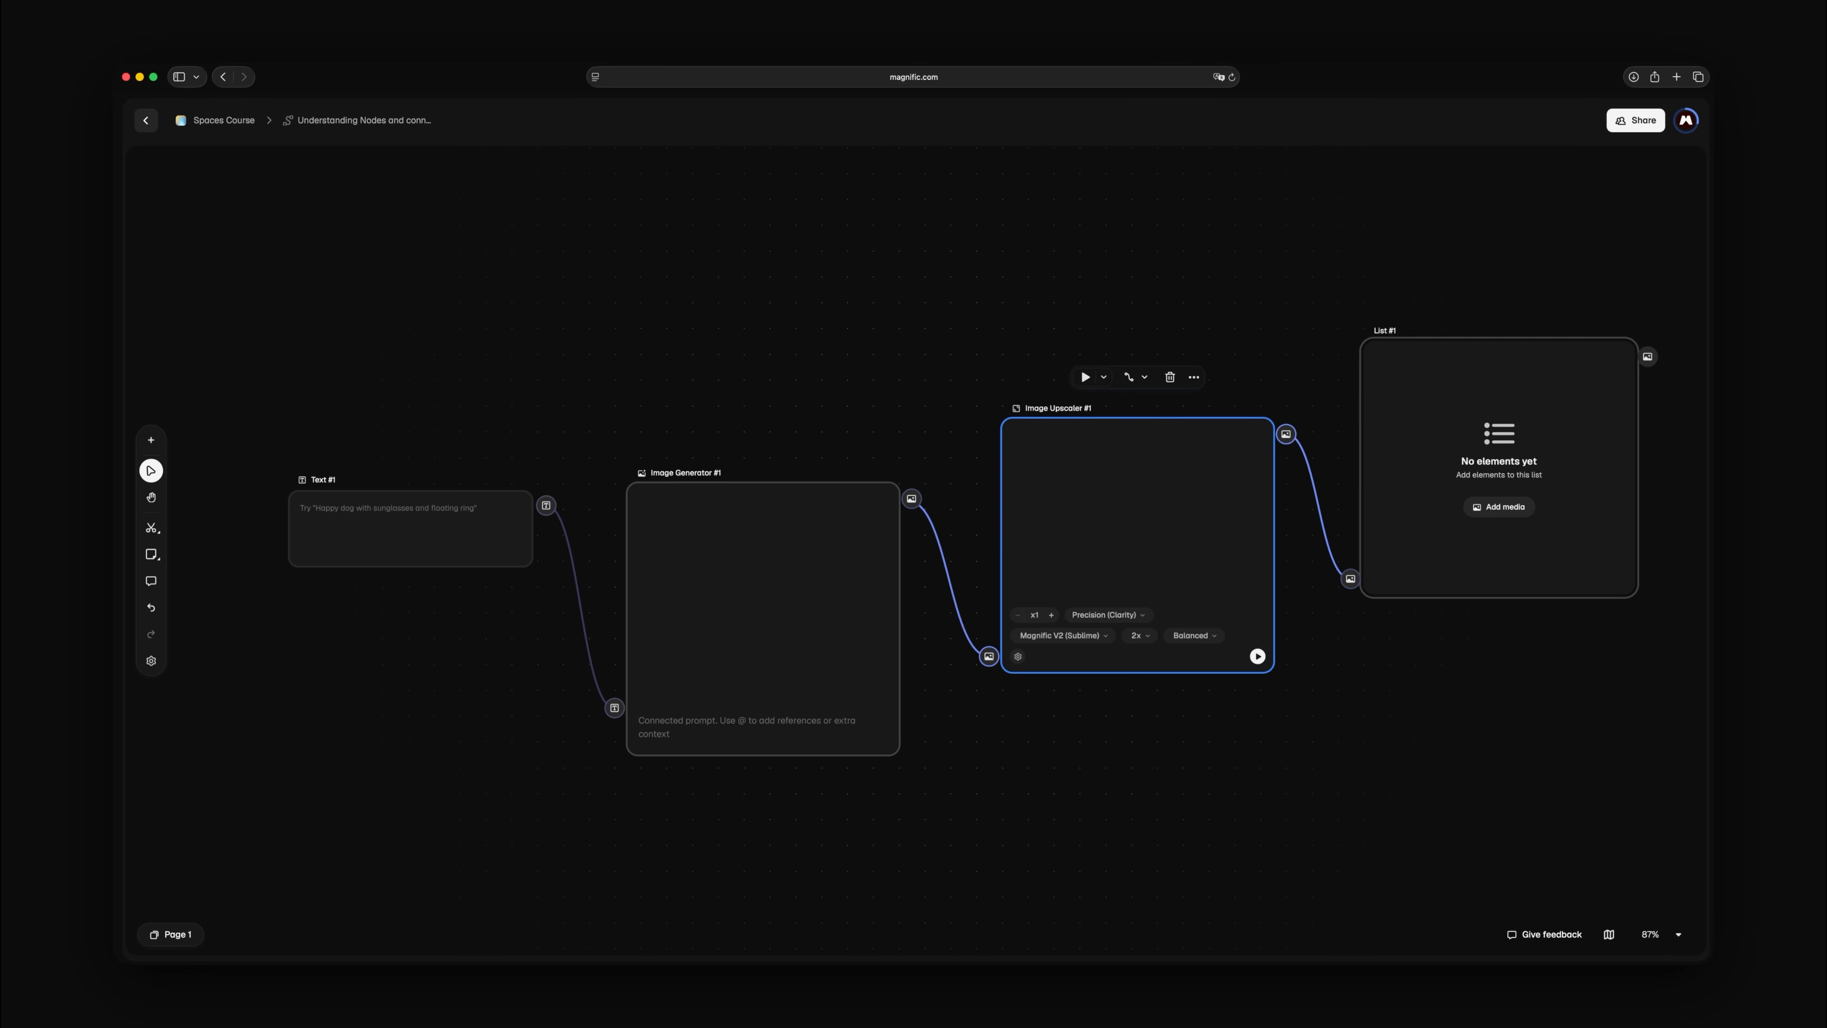
pyautogui.click(763, 590)
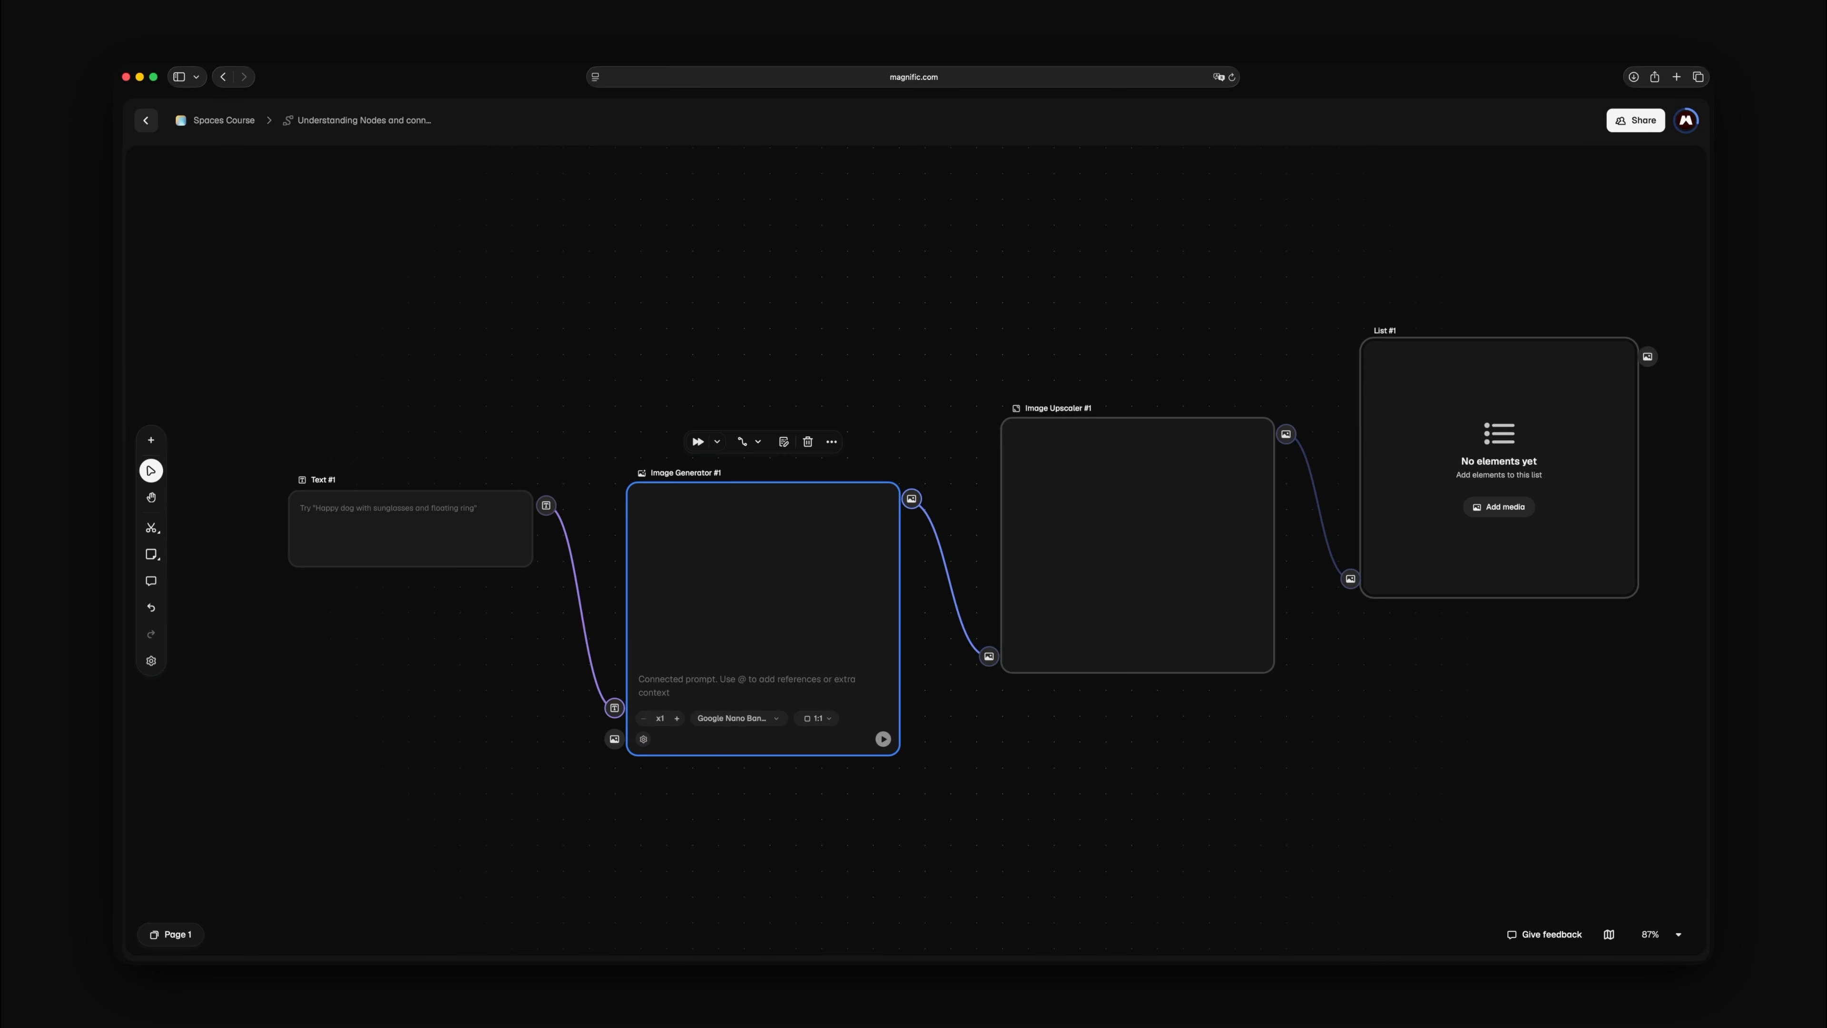
pyautogui.click(410, 533)
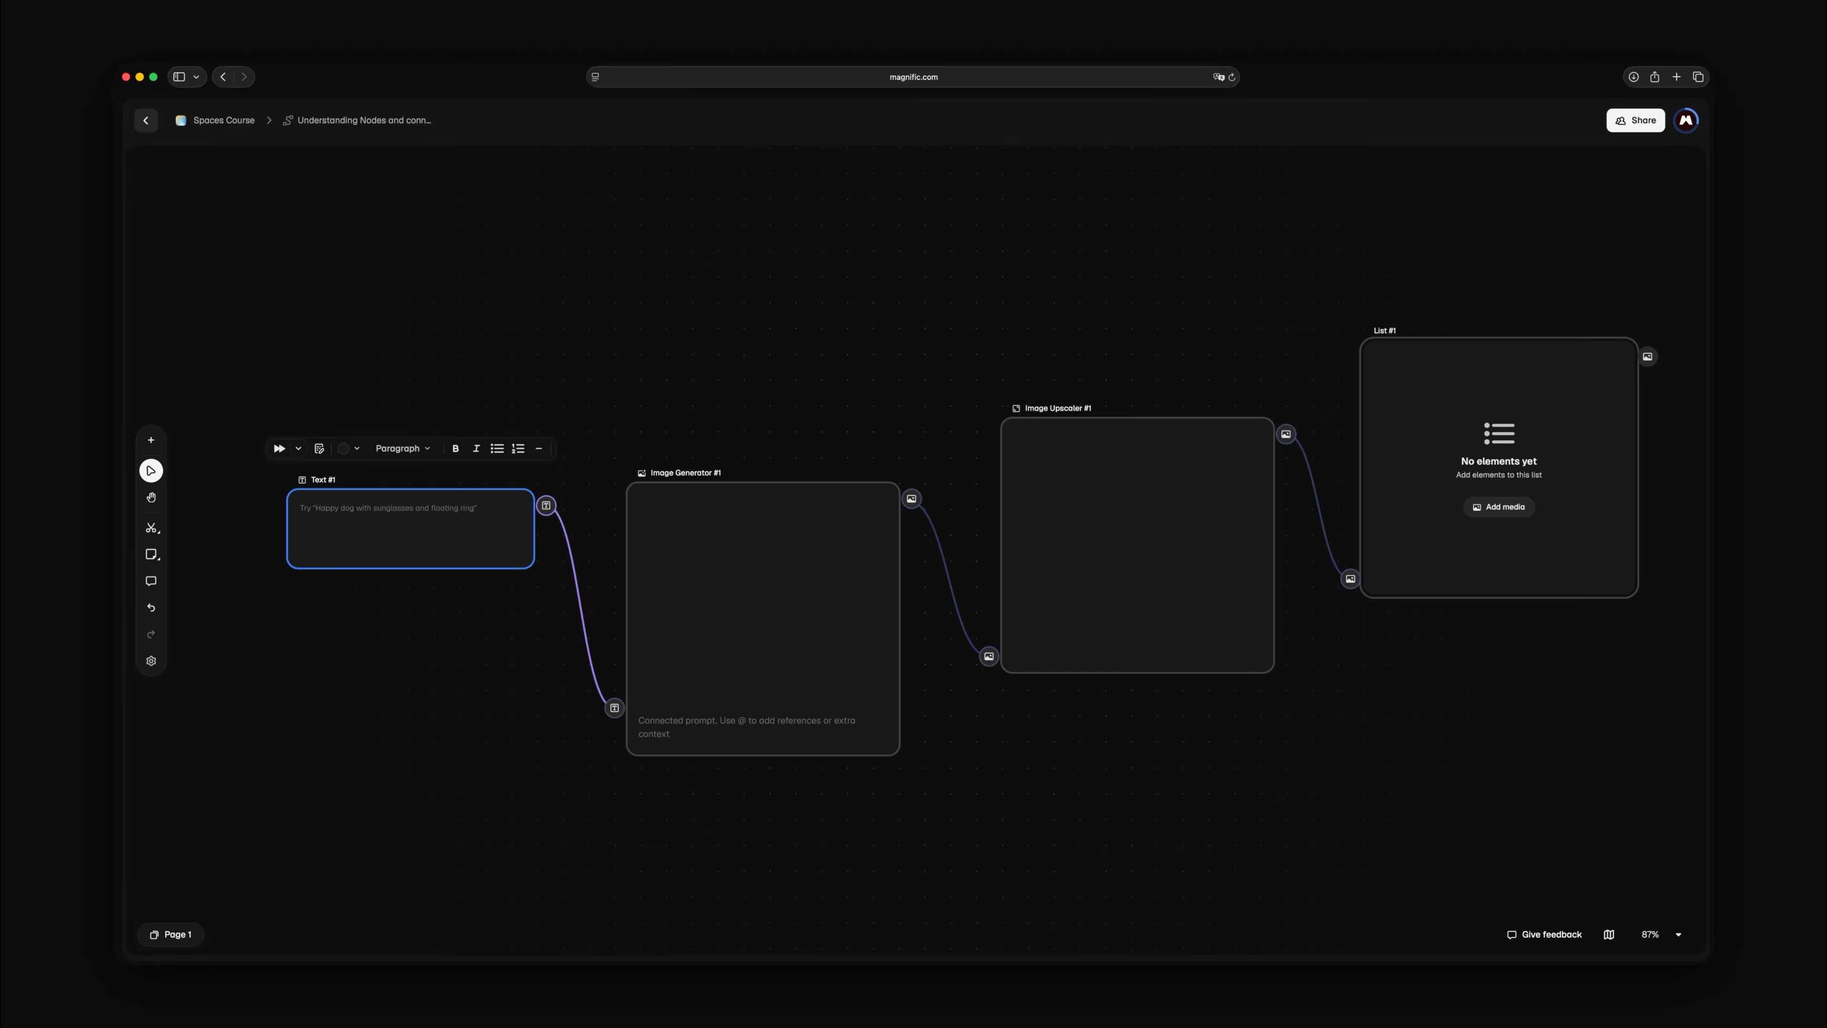
# Delete the Image Generator node connected to Text #1
pyautogui.hotkey('shift', '2')
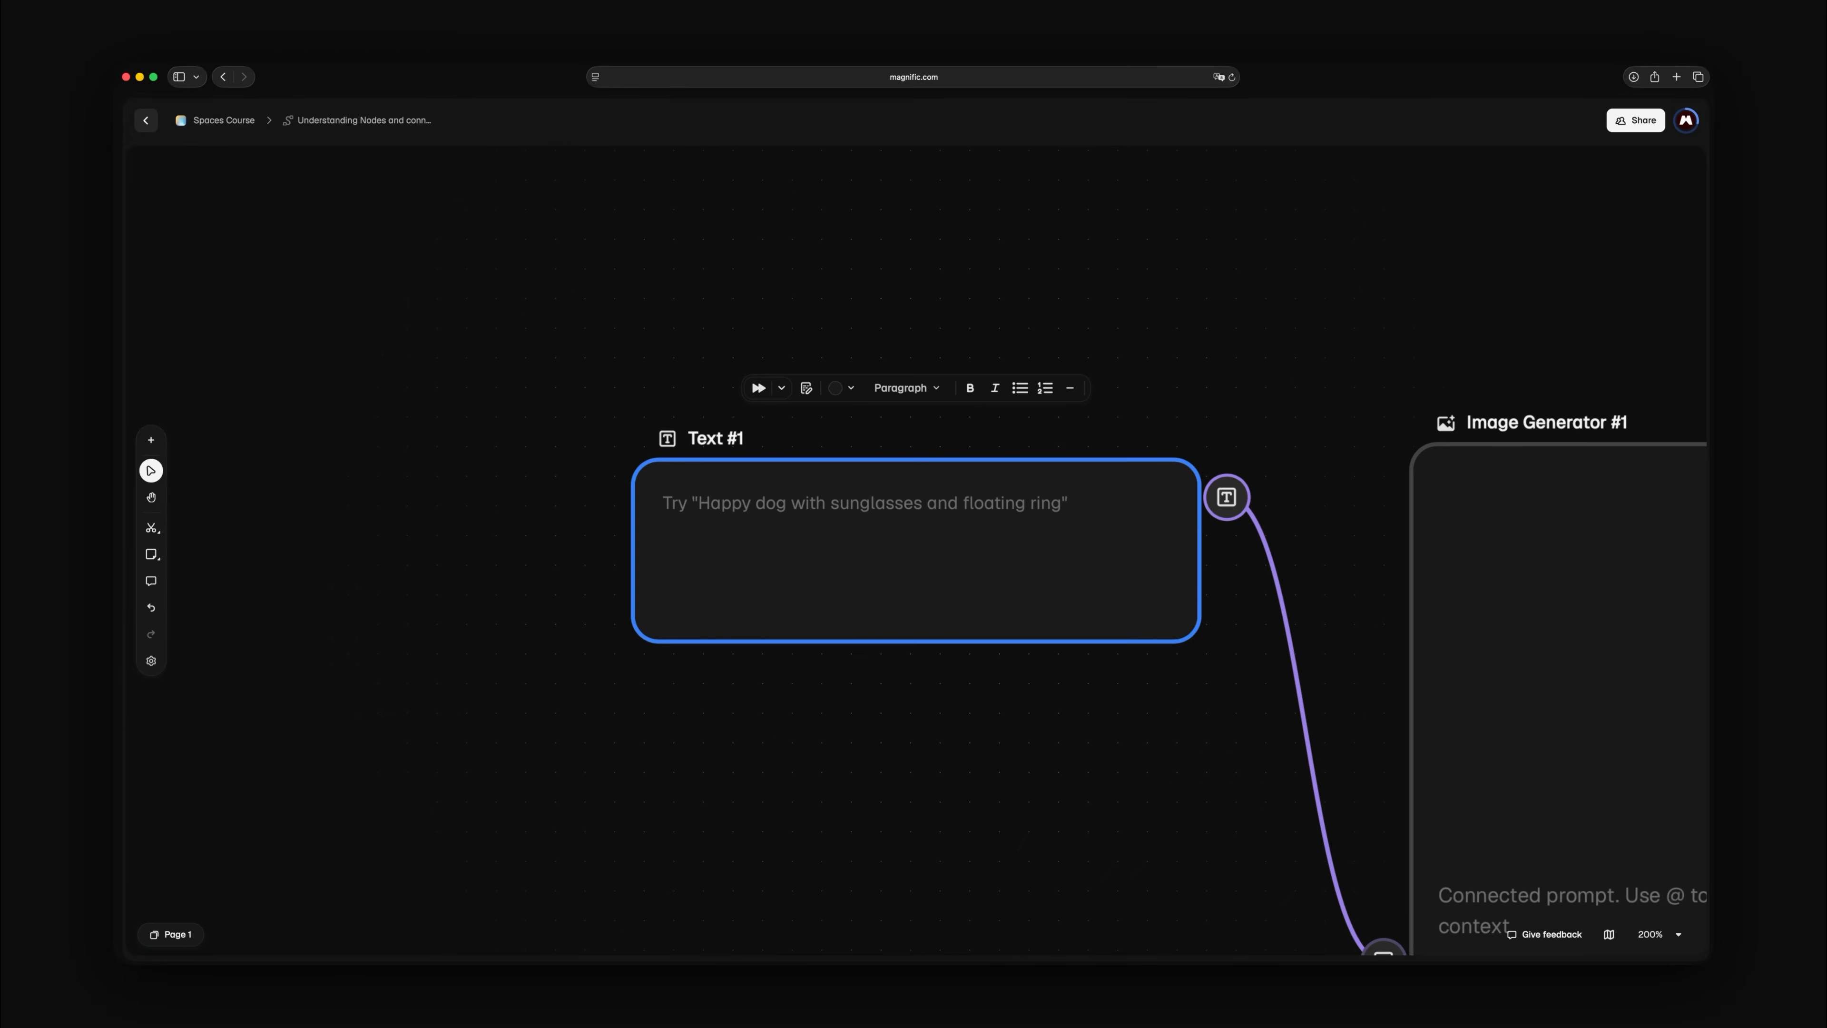
pyautogui.click(1557, 647)
pyautogui.press('BackSpace')
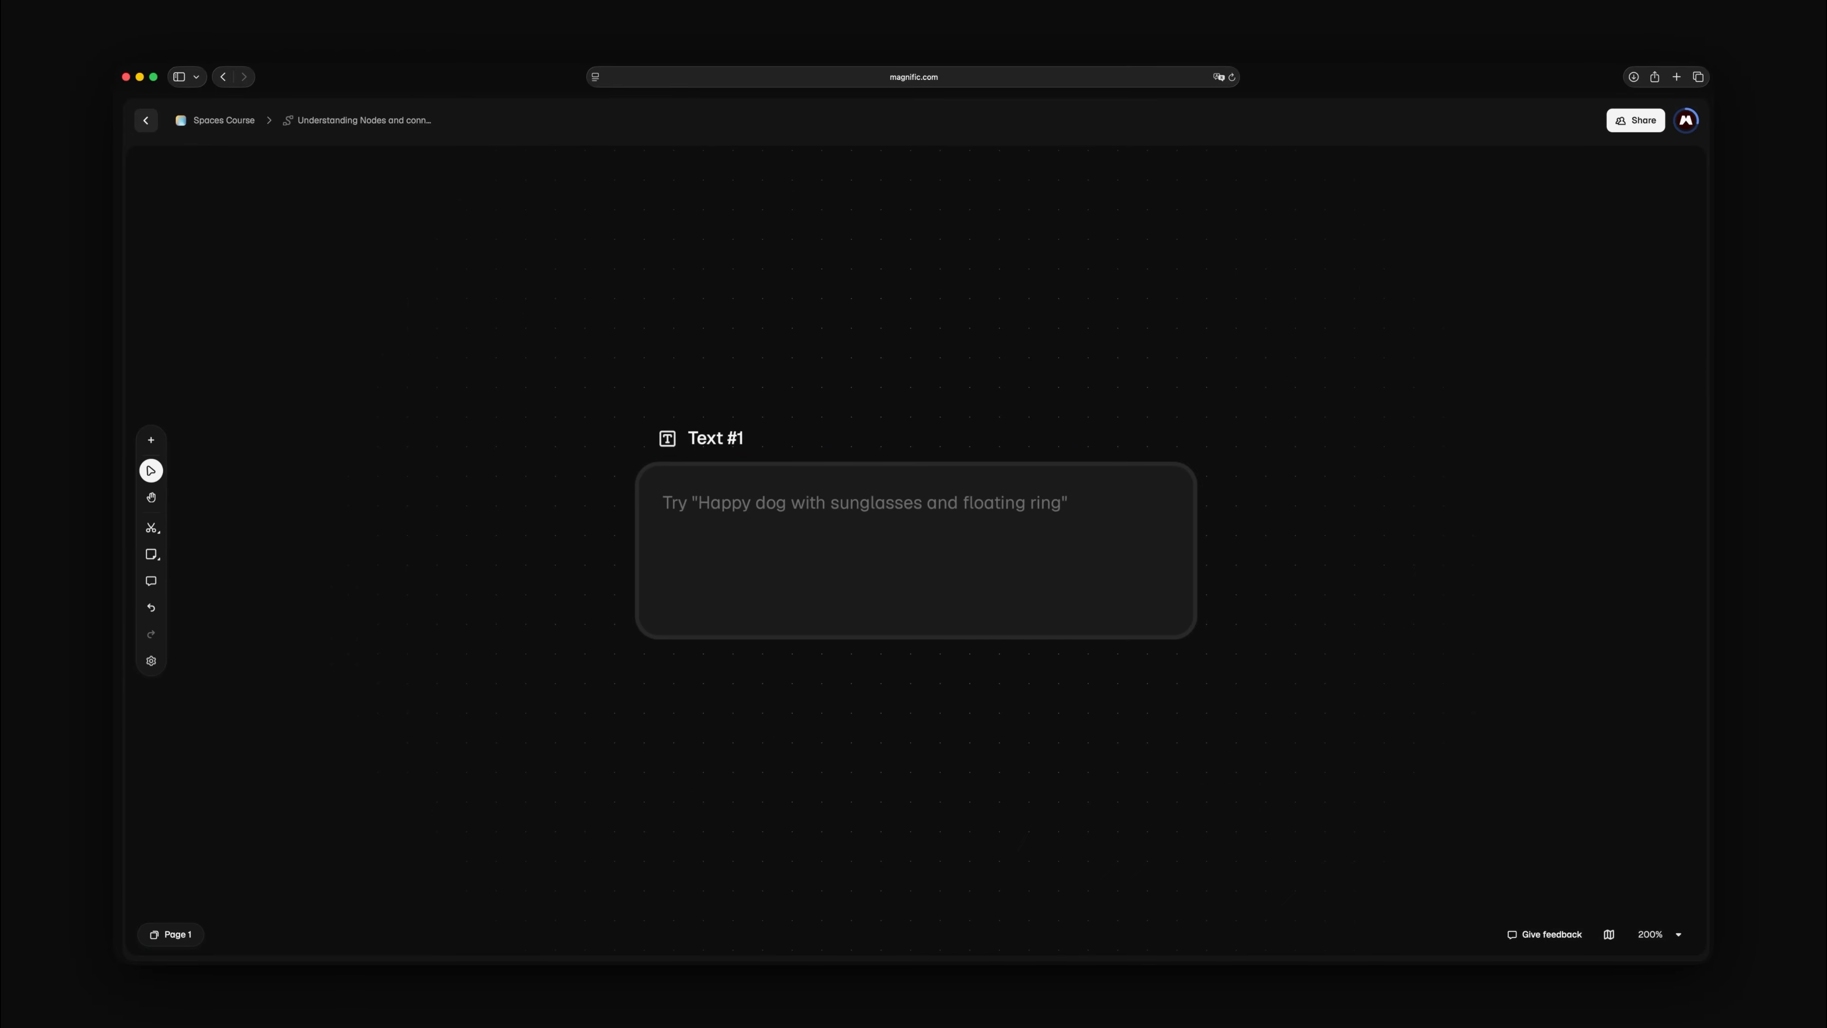
# Try "Light defines the landscape, not the objects in it." as the content of the Text #1 node and clear it
pyautogui.click(905, 554)
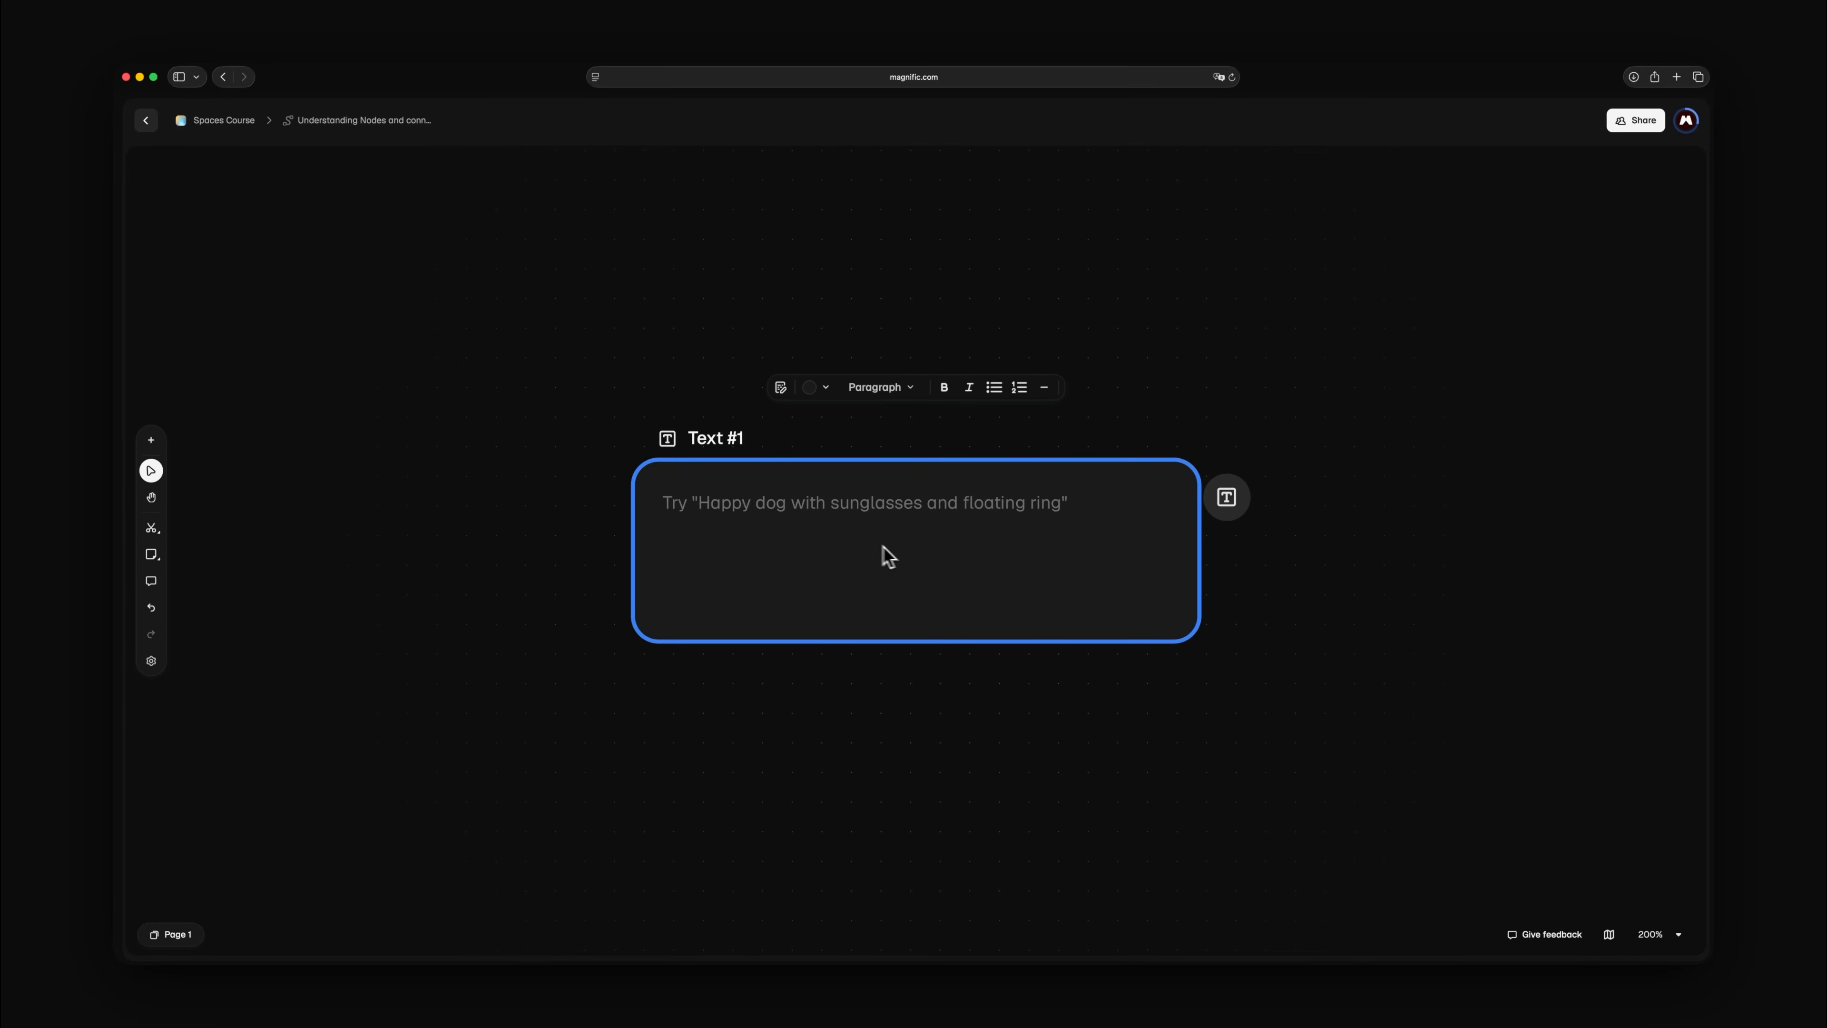
pyautogui.click(671, 513)
pyautogui.write('Paint a coastal landscape at golden hour — calm water, warm light, distant cliffs, no people.')
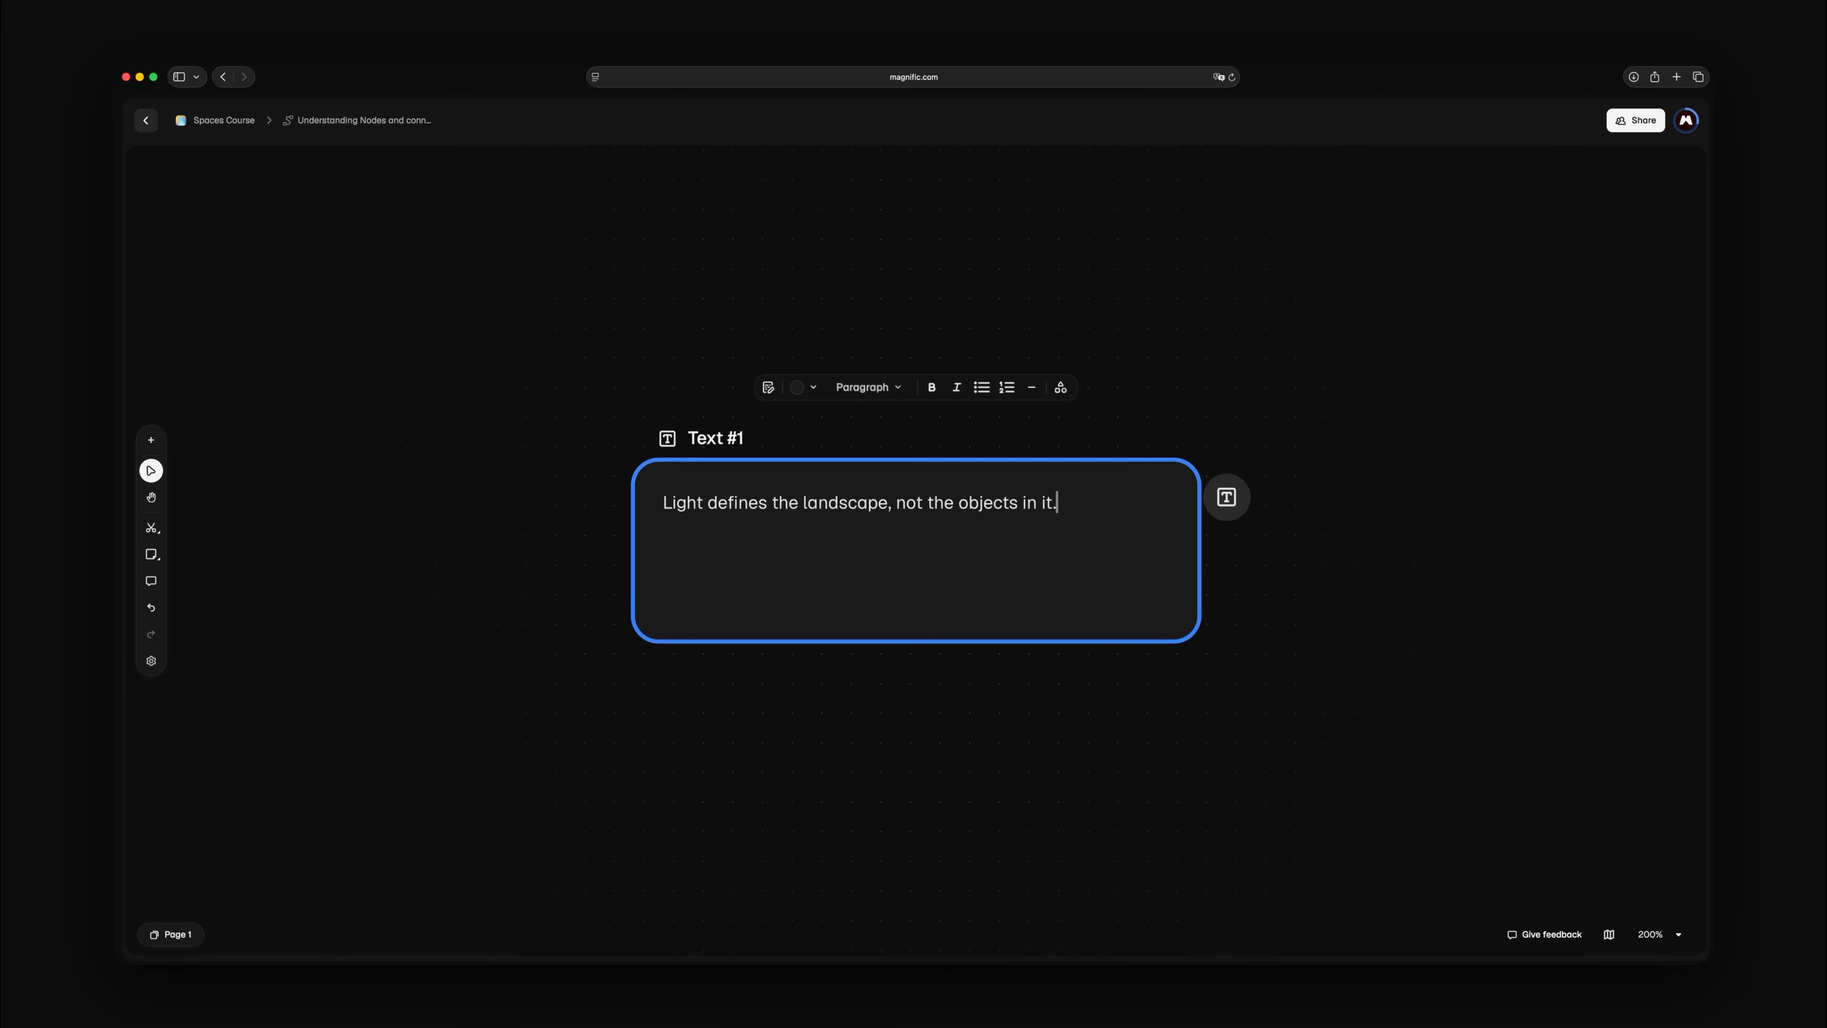
pyautogui.press('BackSpace')
pyautogui.press('BackSpace')
pyautogui.press('BackSpace')
pyautogui.press('BackSpace')
pyautogui.press('BackSpace')
pyautogui.press('BackSpace')
pyautogui.press('BackSpace')
pyautogui.press('BackSpace')
pyautogui.press('BackSpace')
pyautogui.press('BackSpace')
pyautogui.press('BackSpace')
pyautogui.press('BackSpace')
pyautogui.press('BackSpace')
pyautogui.press('BackSpace')
pyautogui.press('BackSpace')
pyautogui.press('BackSpace')
pyautogui.press('BackSpace')
pyautogui.press('BackSpace')
pyautogui.press('BackSpace')
pyautogui.press('BackSpace')
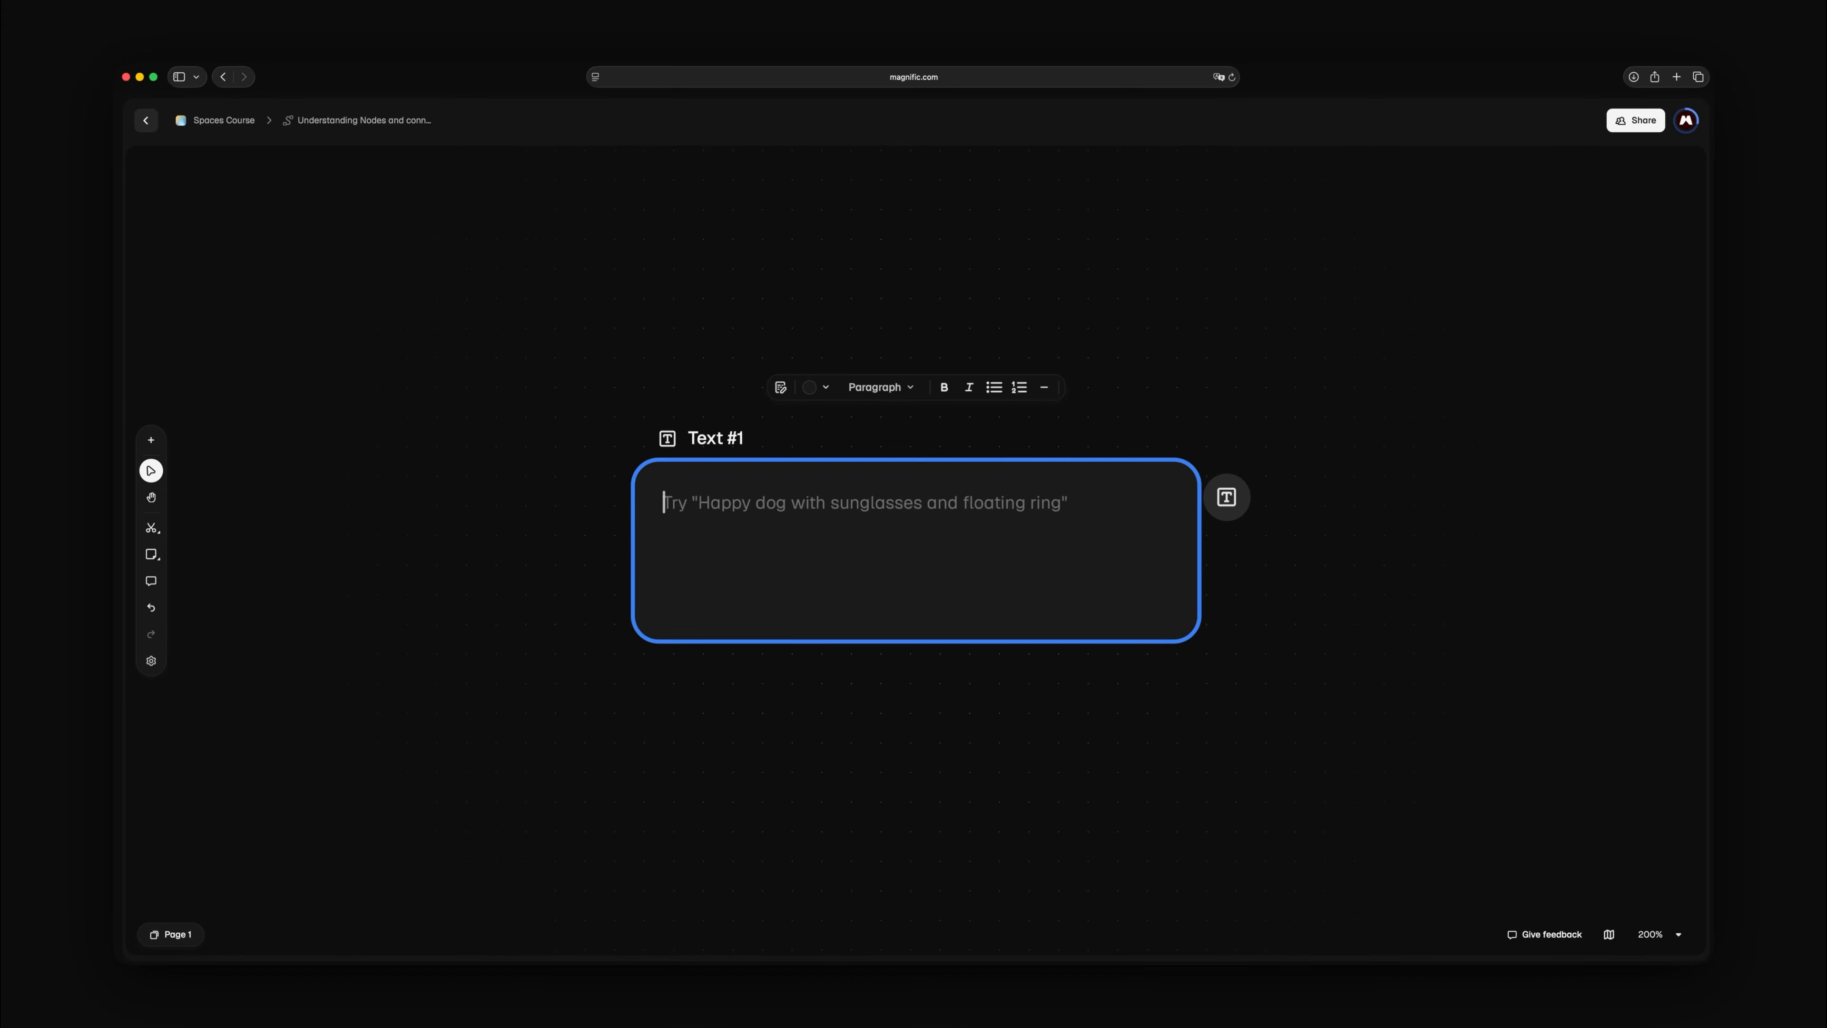
# Write the Text #1 prompt from "Dynamic foreshortened shot of two athletes drinking water from bottles" through "cinematic natural light, shallow depth of field"
pyautogui.write('Dynamic foreshortened shot of two athletes drinking wat')
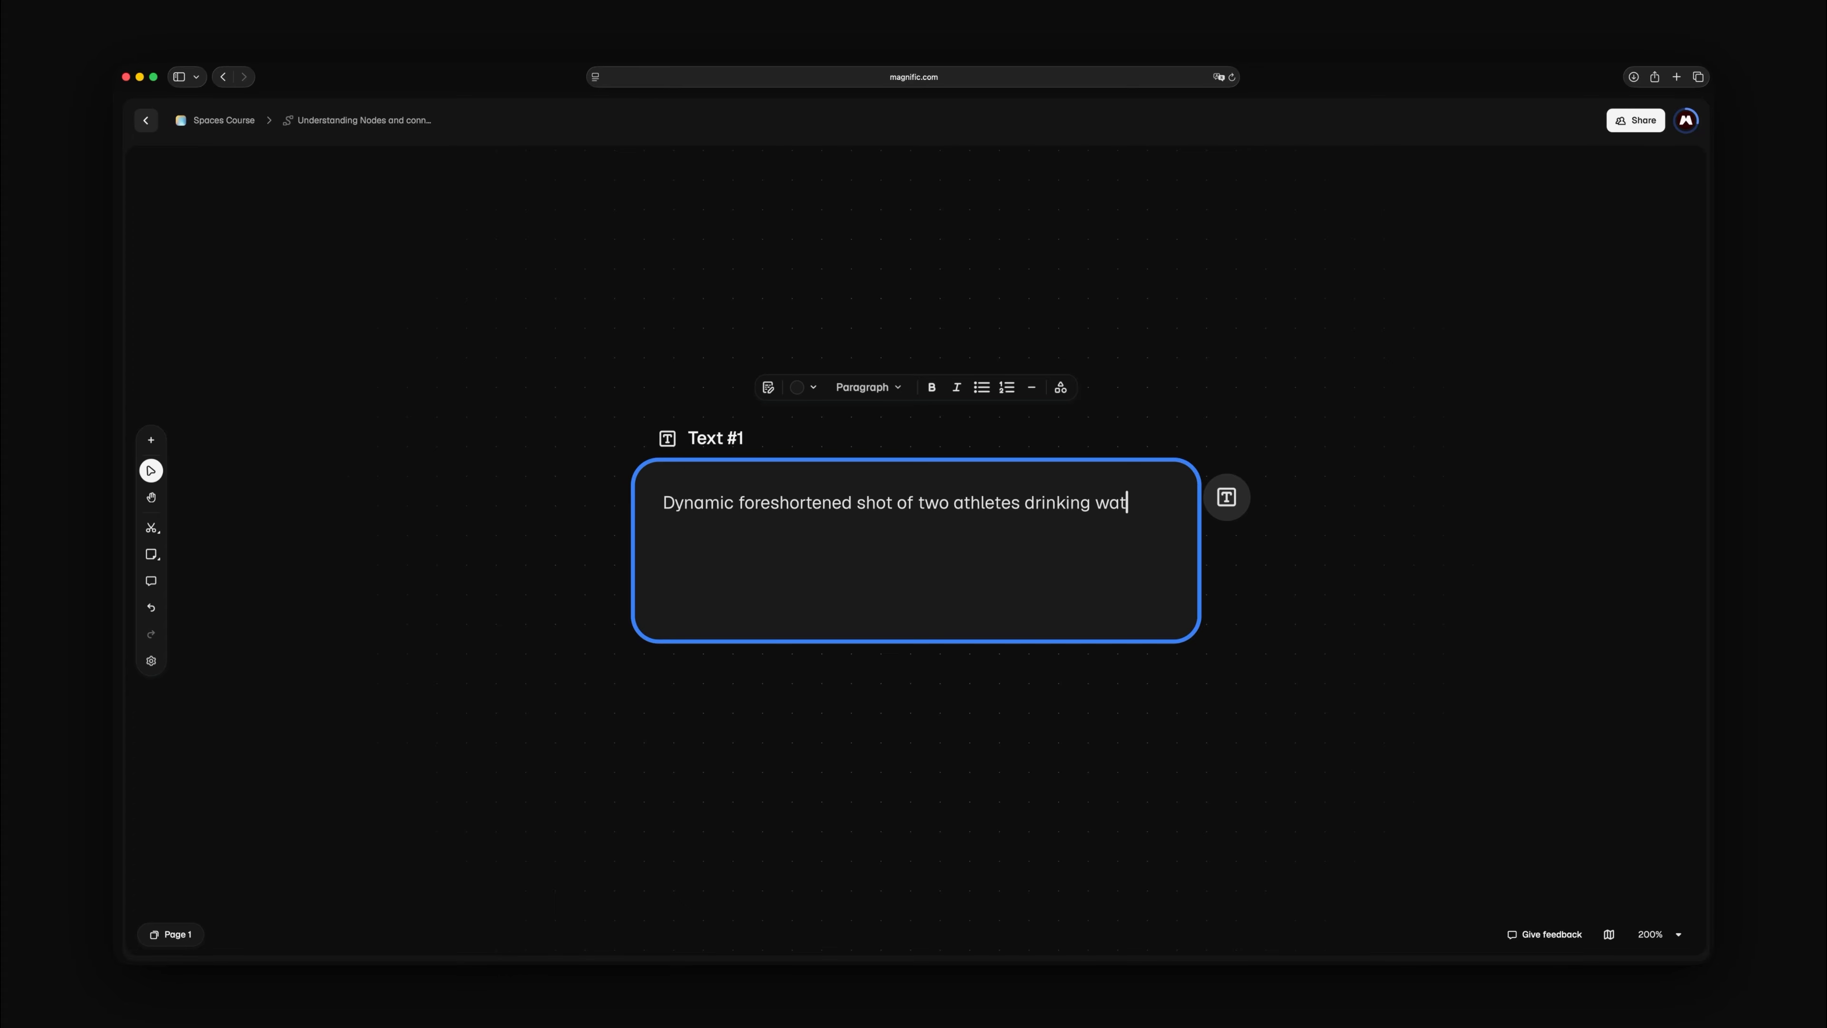
pyautogui.write('er from bottles, strong foreground perspective with blurred face close to camera, second athlete')
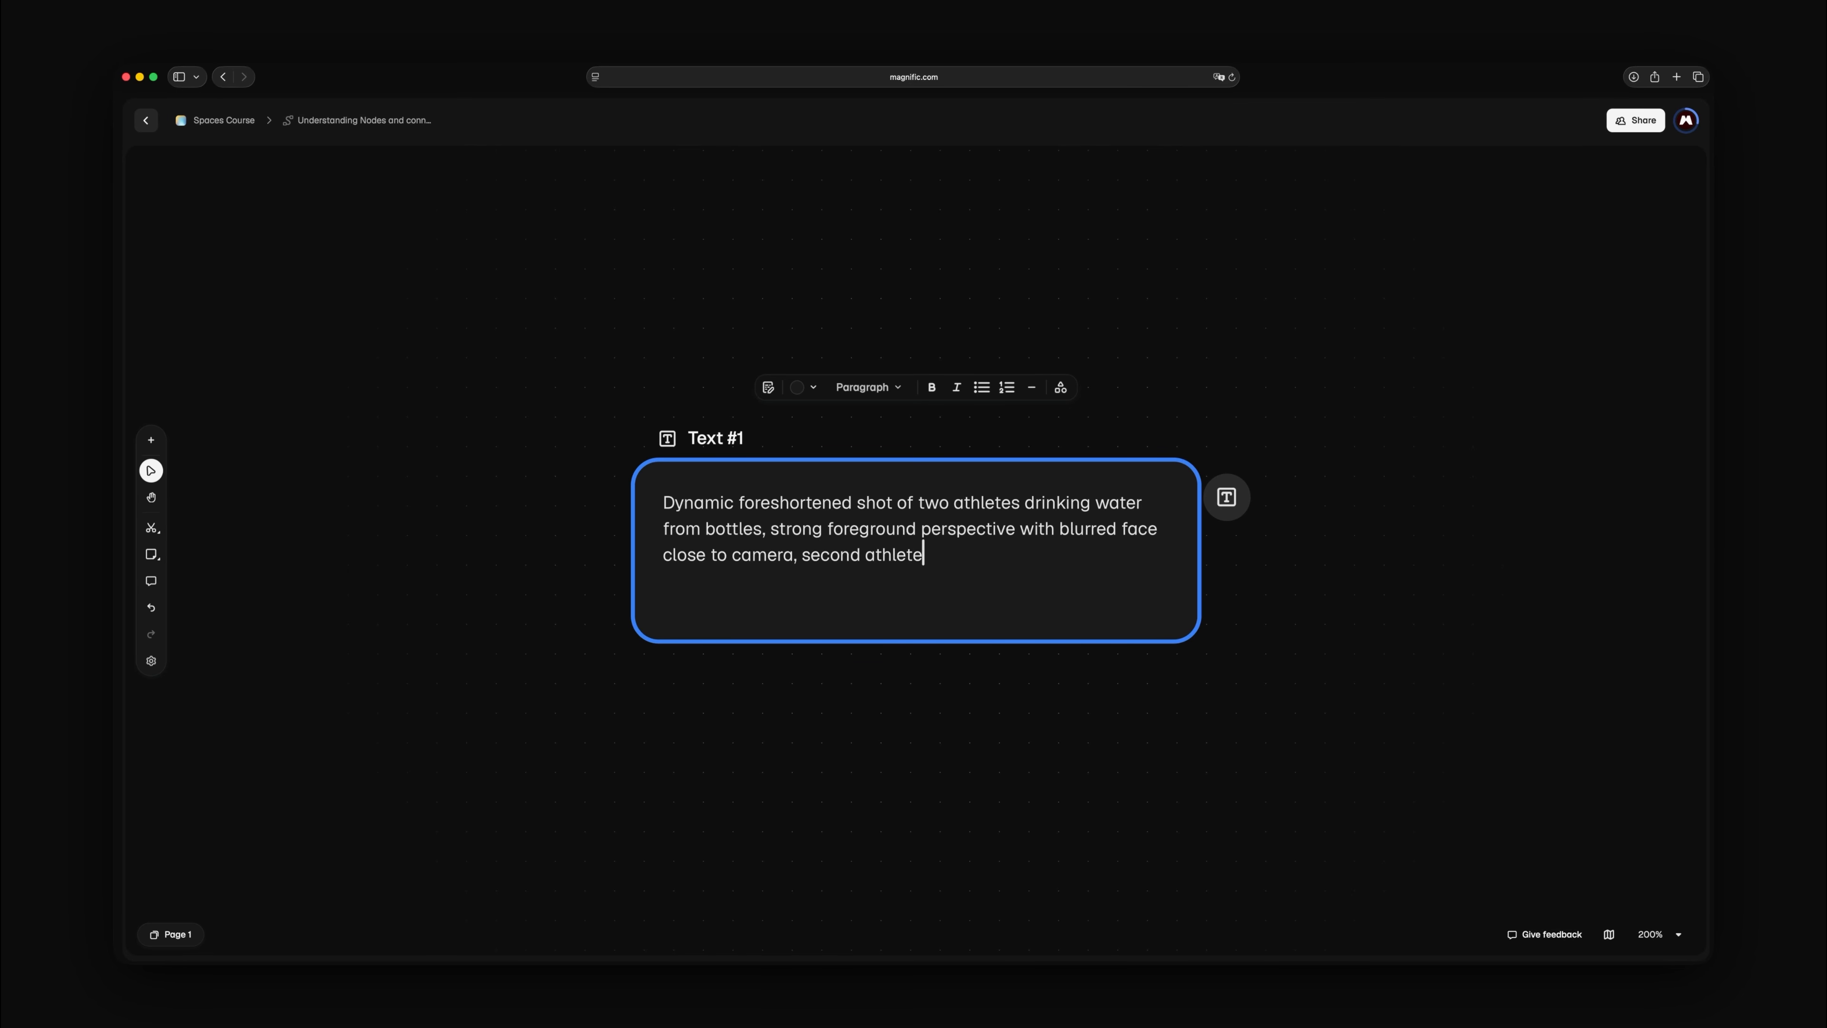
pyautogui.write(' in focus behind, warm sunlit skin tones, coastal background, vibrant outdoor colors, athletic l')
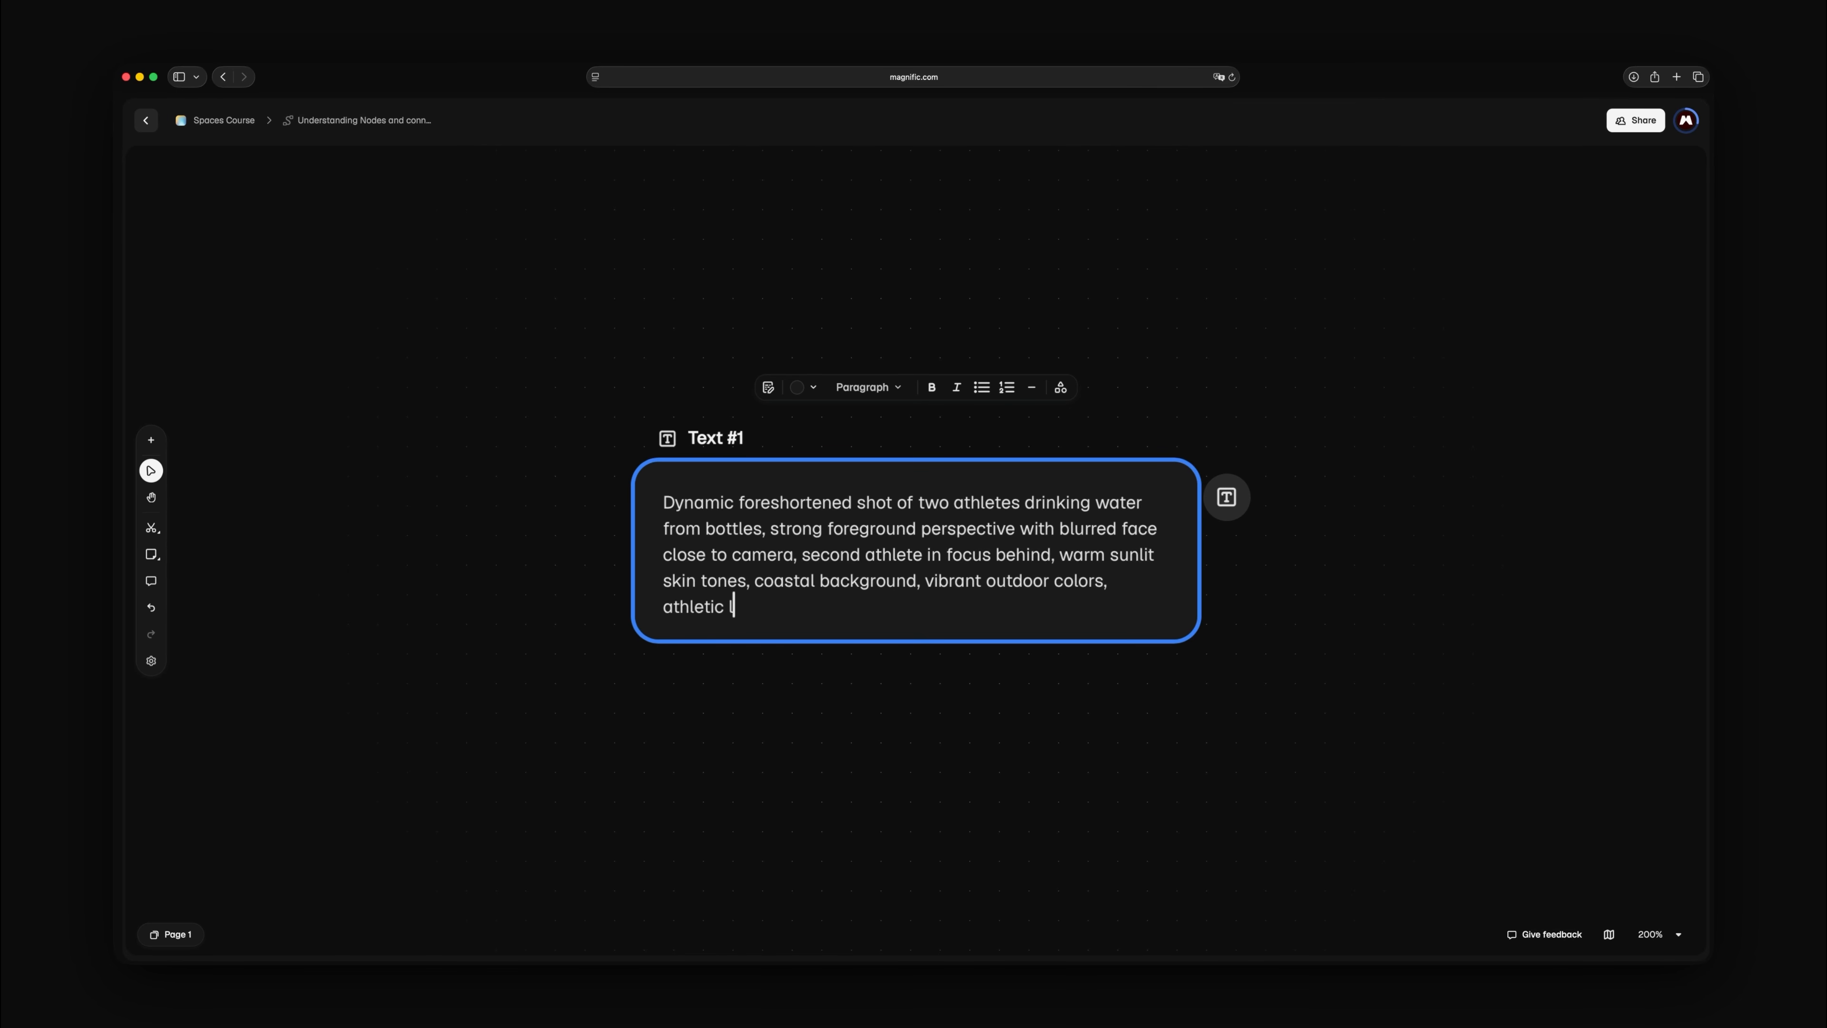
pyautogui.write('ifestyle photography, cinematic natural light, shallow depth of field')
pyautogui.press('Escape')
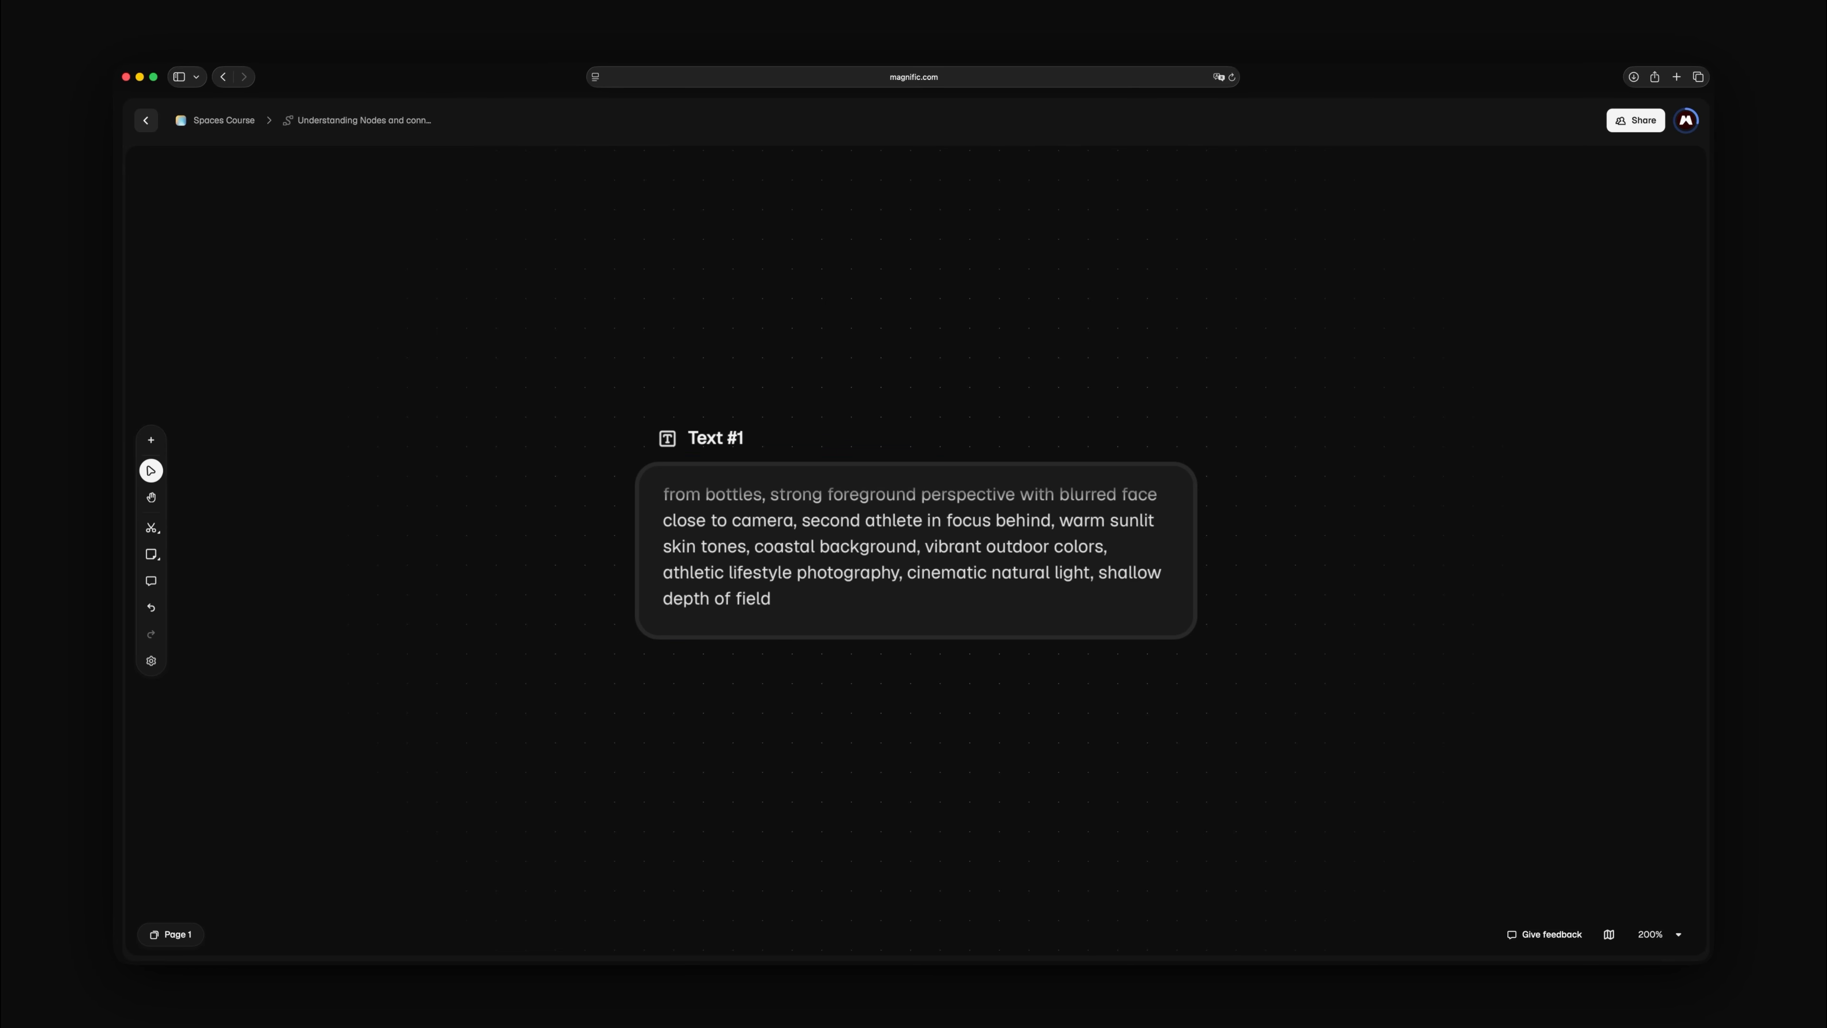
# Try a standalone Image Generator node on the empty canvas beside the text node
pyautogui.hscroll(7, 916, 550)
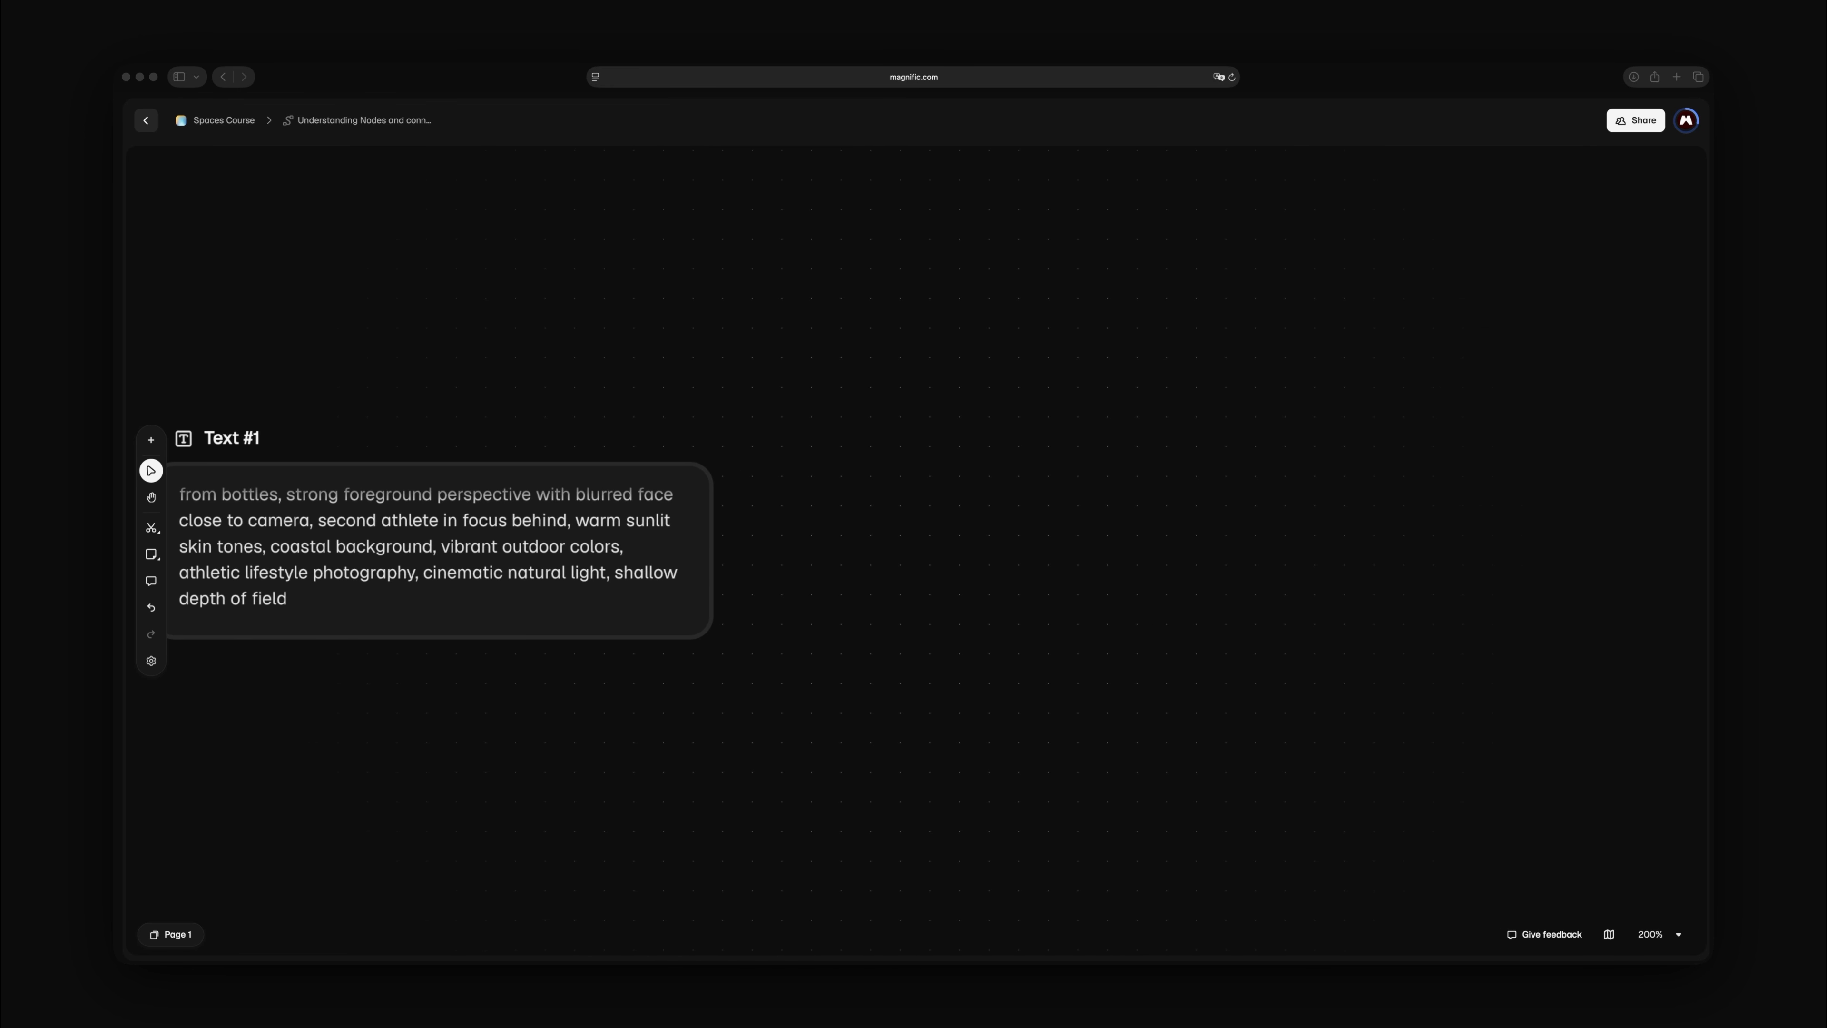
pyautogui.press('n')
pyautogui.click(954, 470)
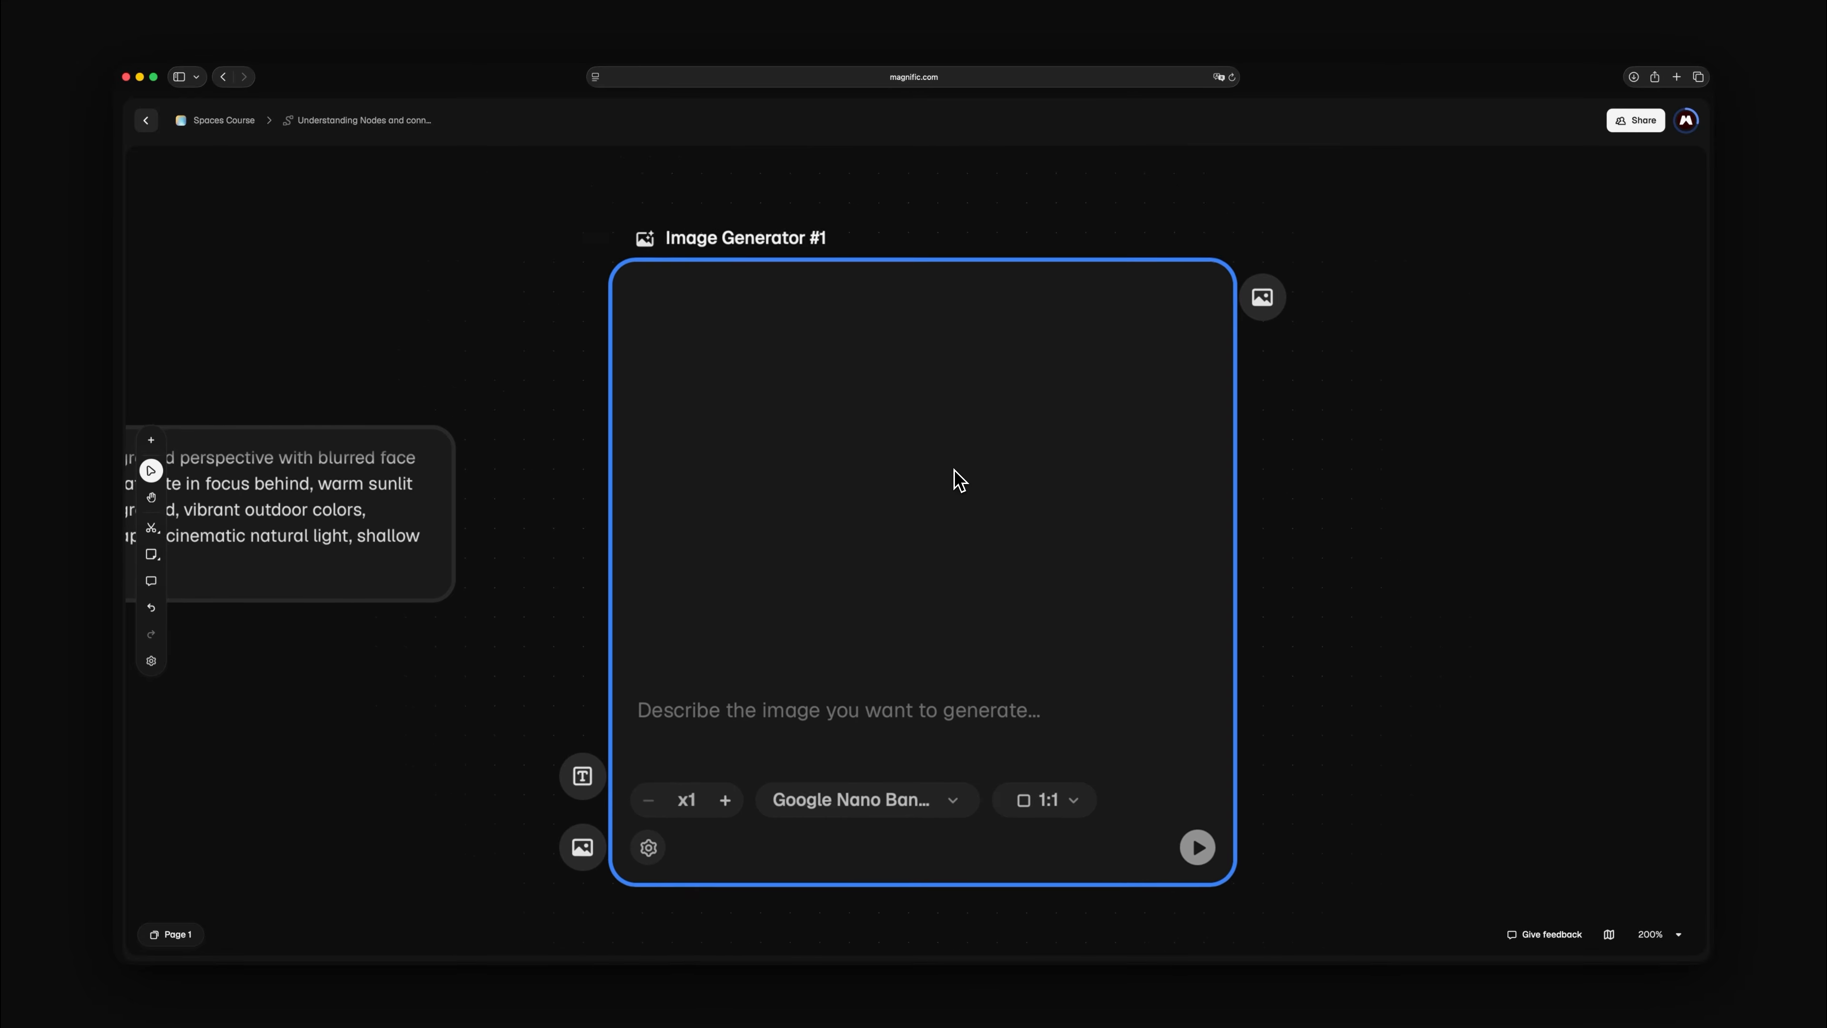
pyautogui.click(302, 511)
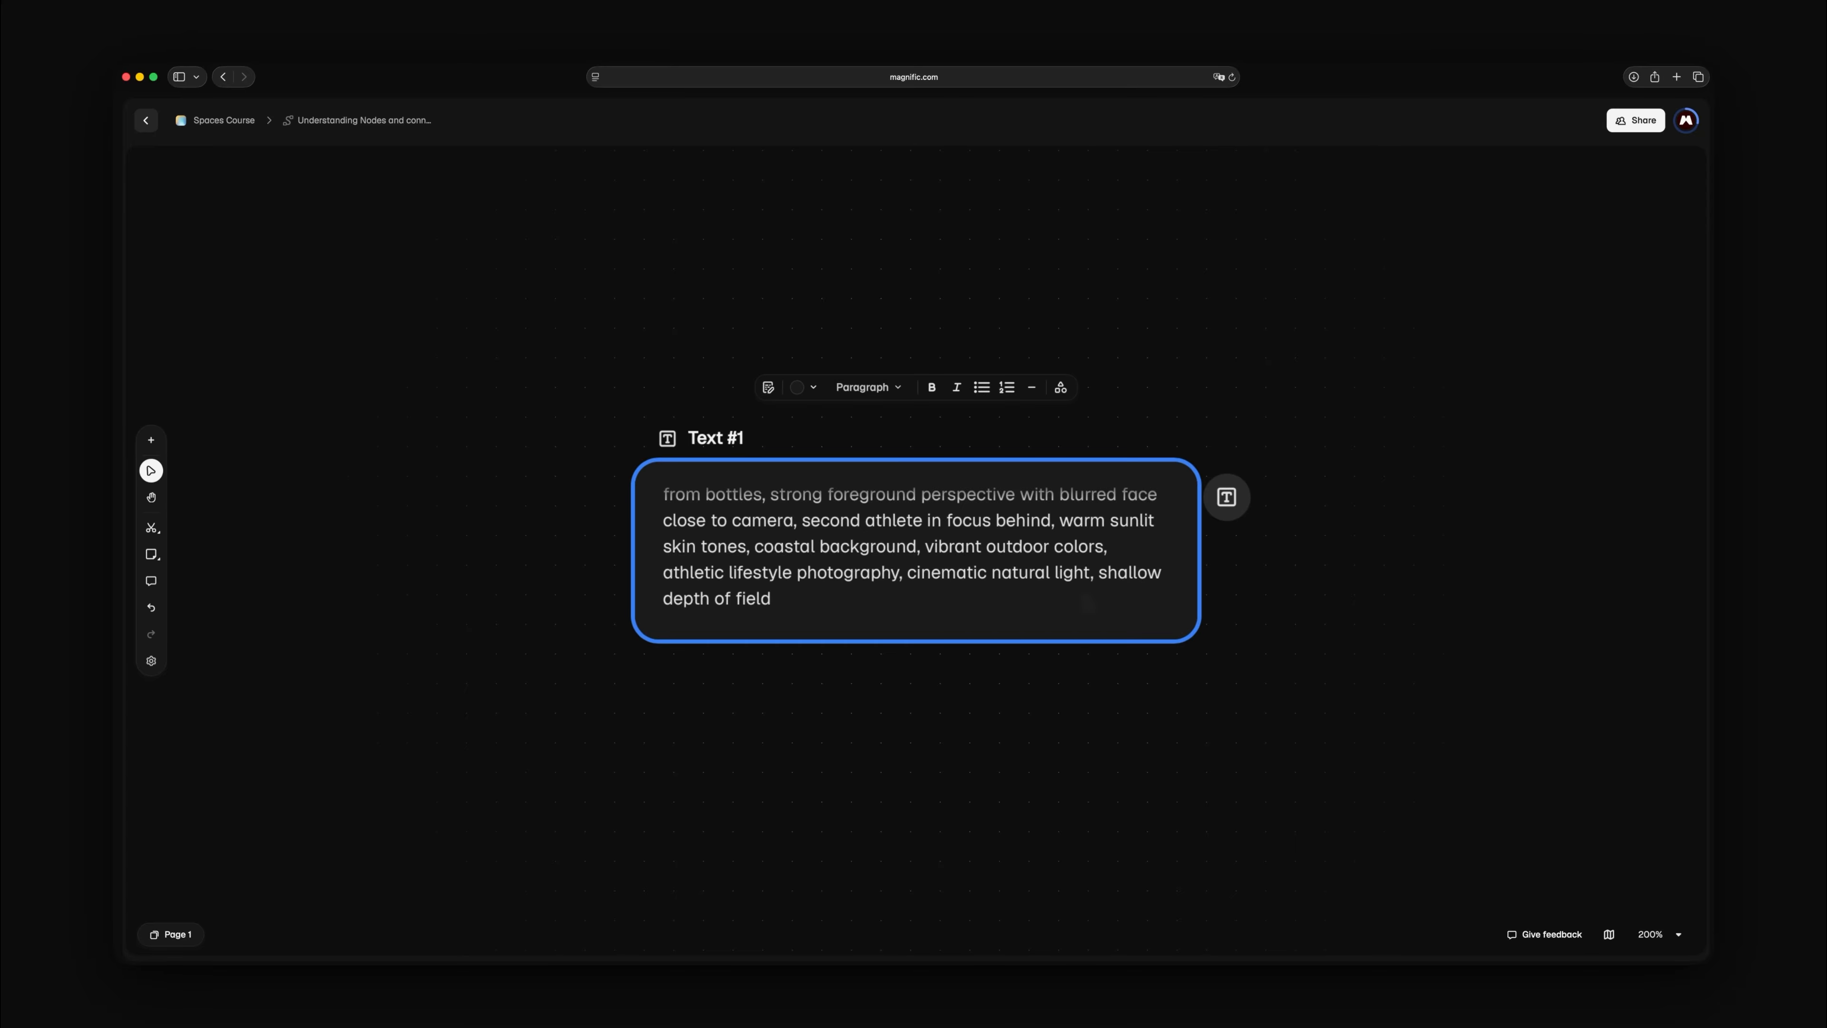
pyautogui.moveTo(1226, 497); pyautogui.dragTo(1382, 496)
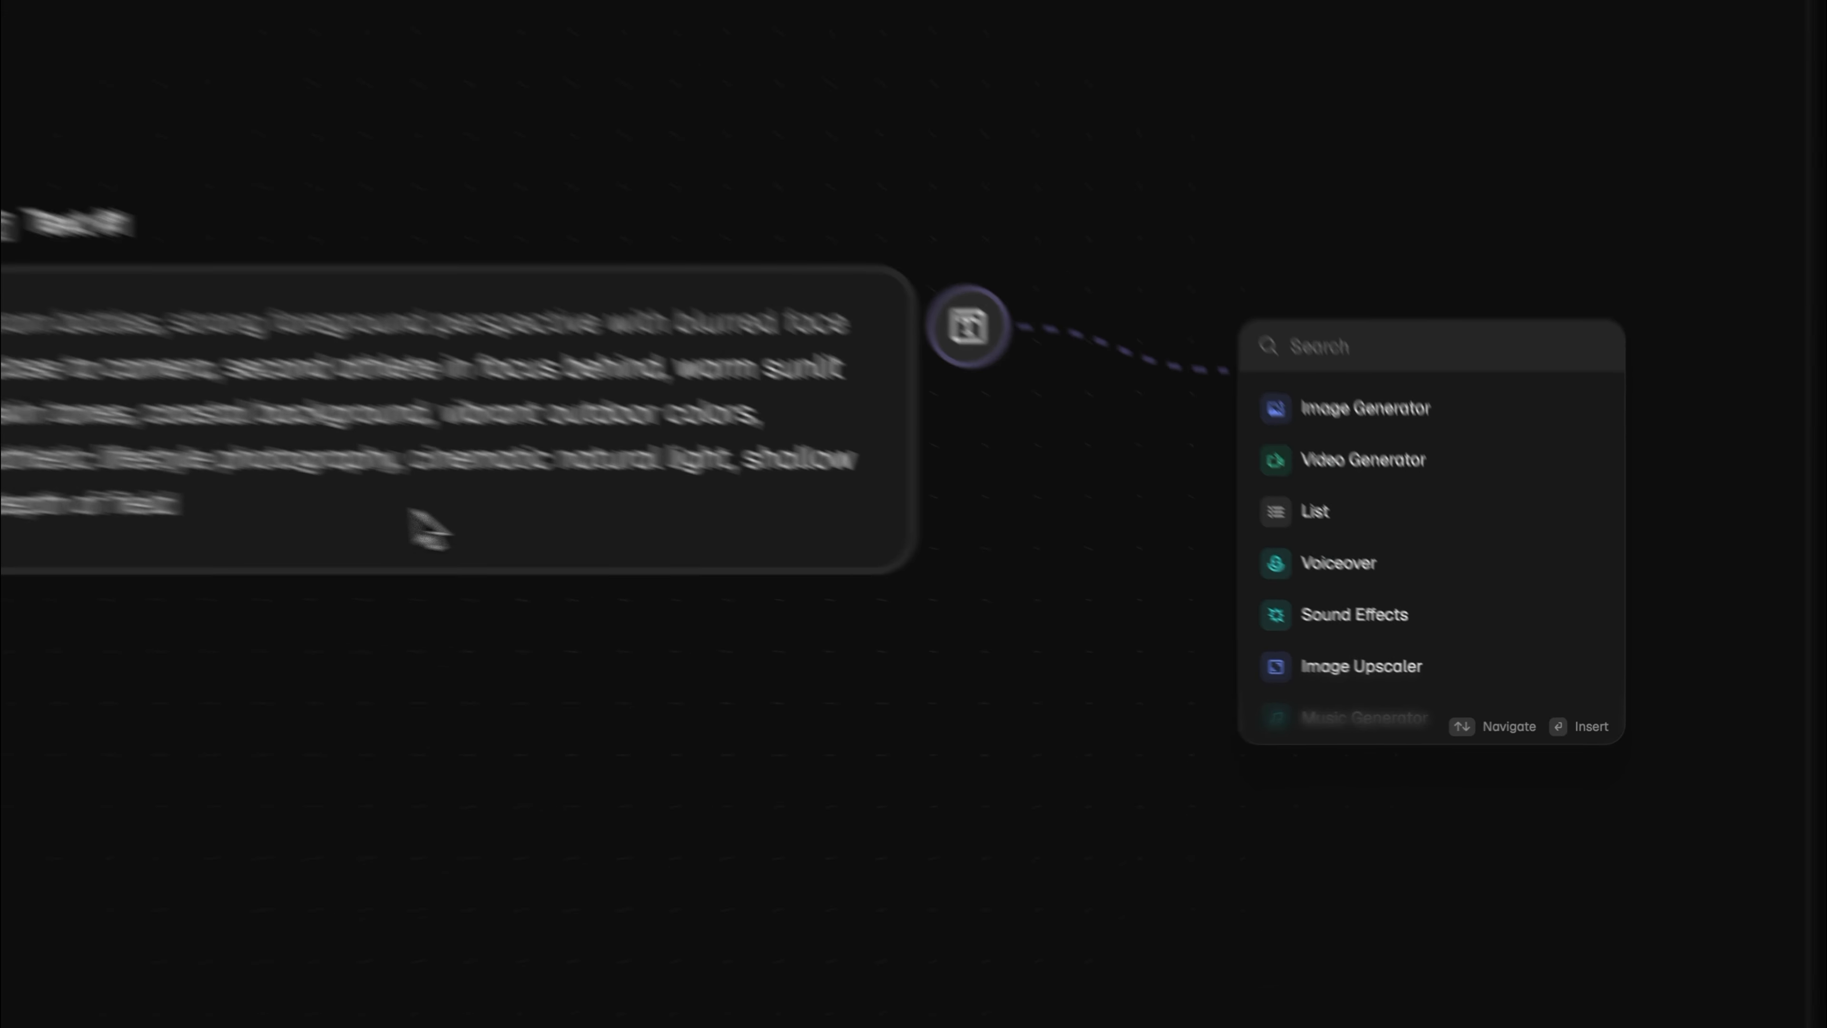
pyautogui.click(845, 601)
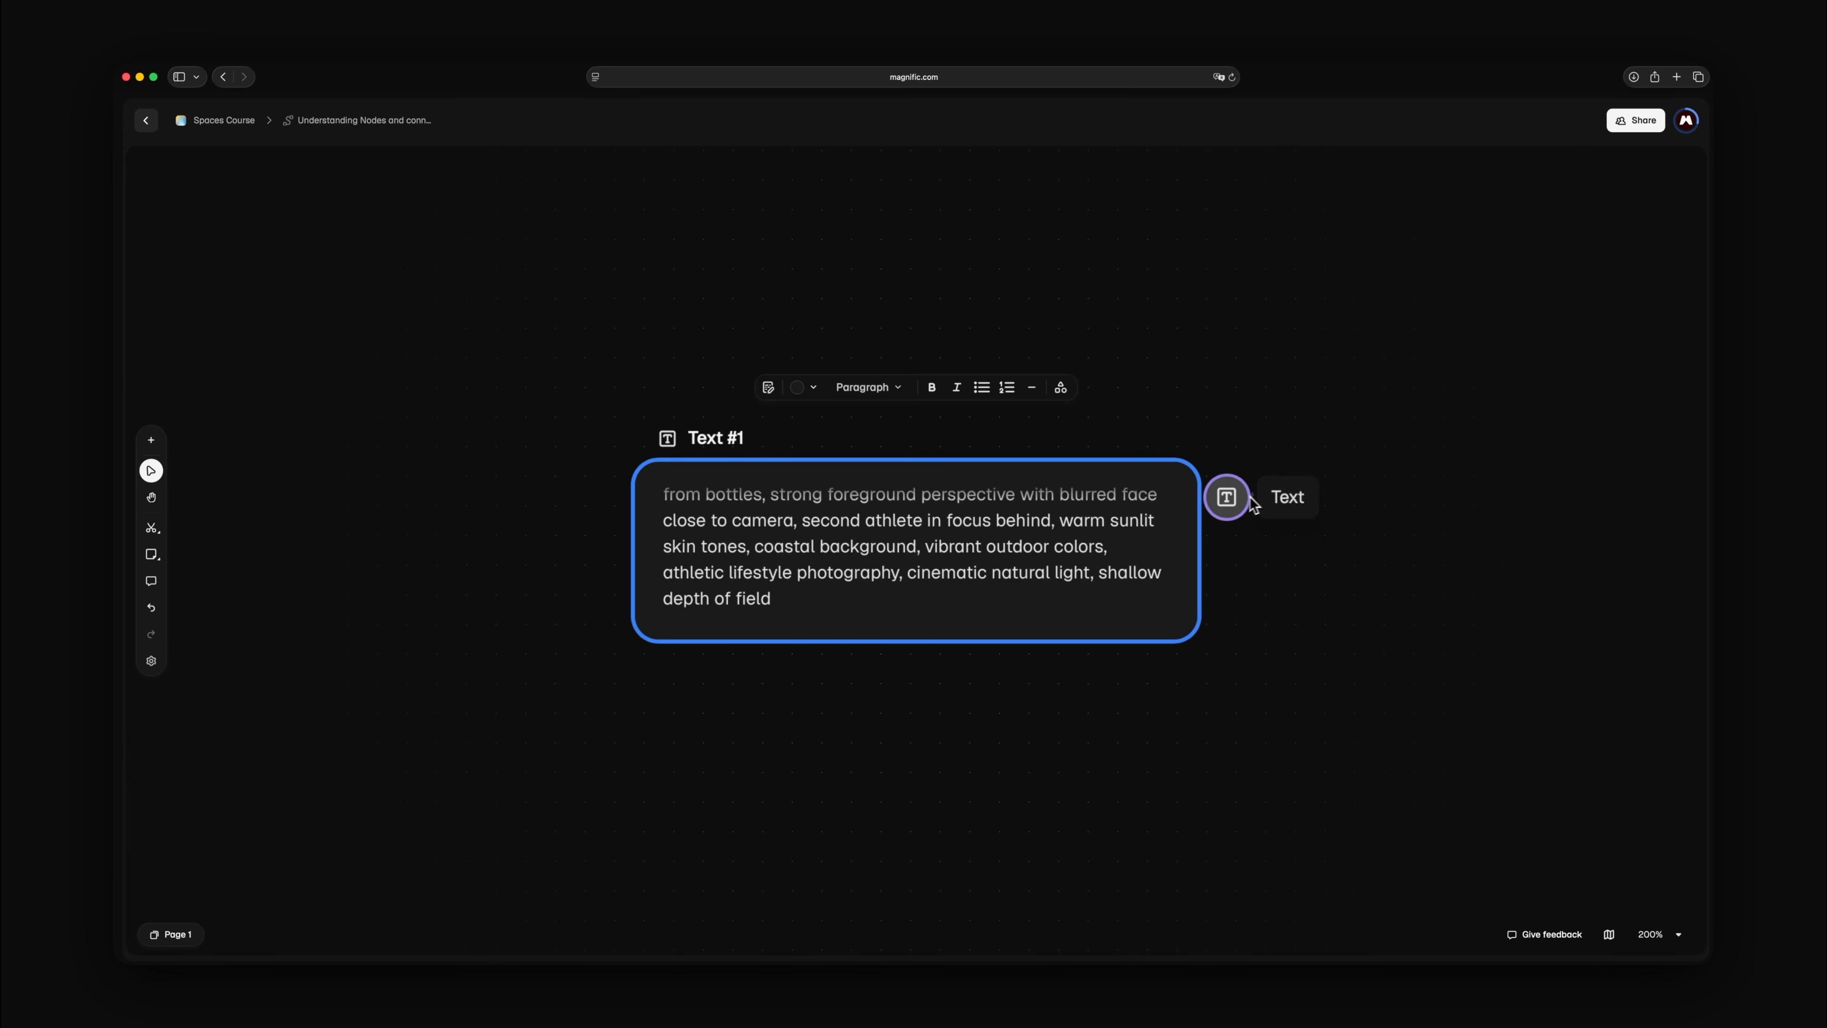
pyautogui.moveTo(1231, 507); pyautogui.dragTo(1393, 504)
pyautogui.moveTo(1379, 599)
pyautogui.mouseDown()
pyautogui.moveTo(1375, 663)
pyautogui.moveTo(1392, 631)
pyautogui.mouseUp()
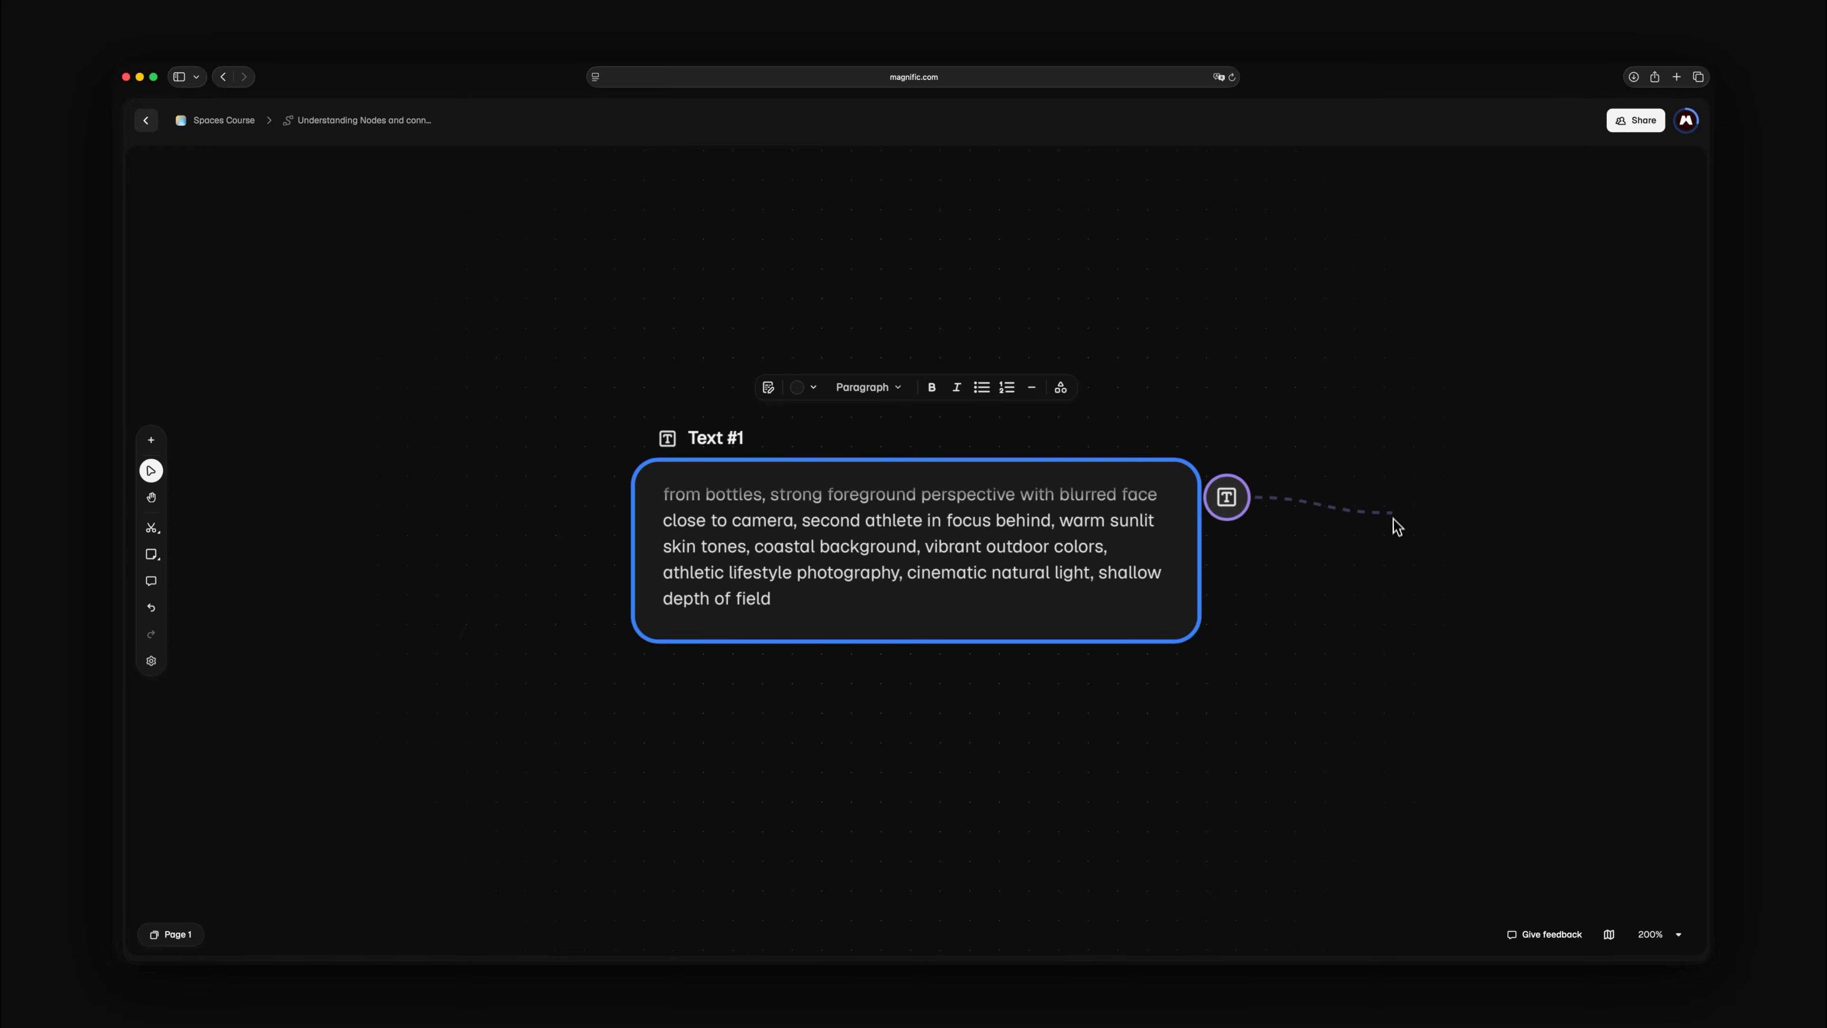
pyautogui.moveTo(1393, 522); pyautogui.dragTo(1230, 512)
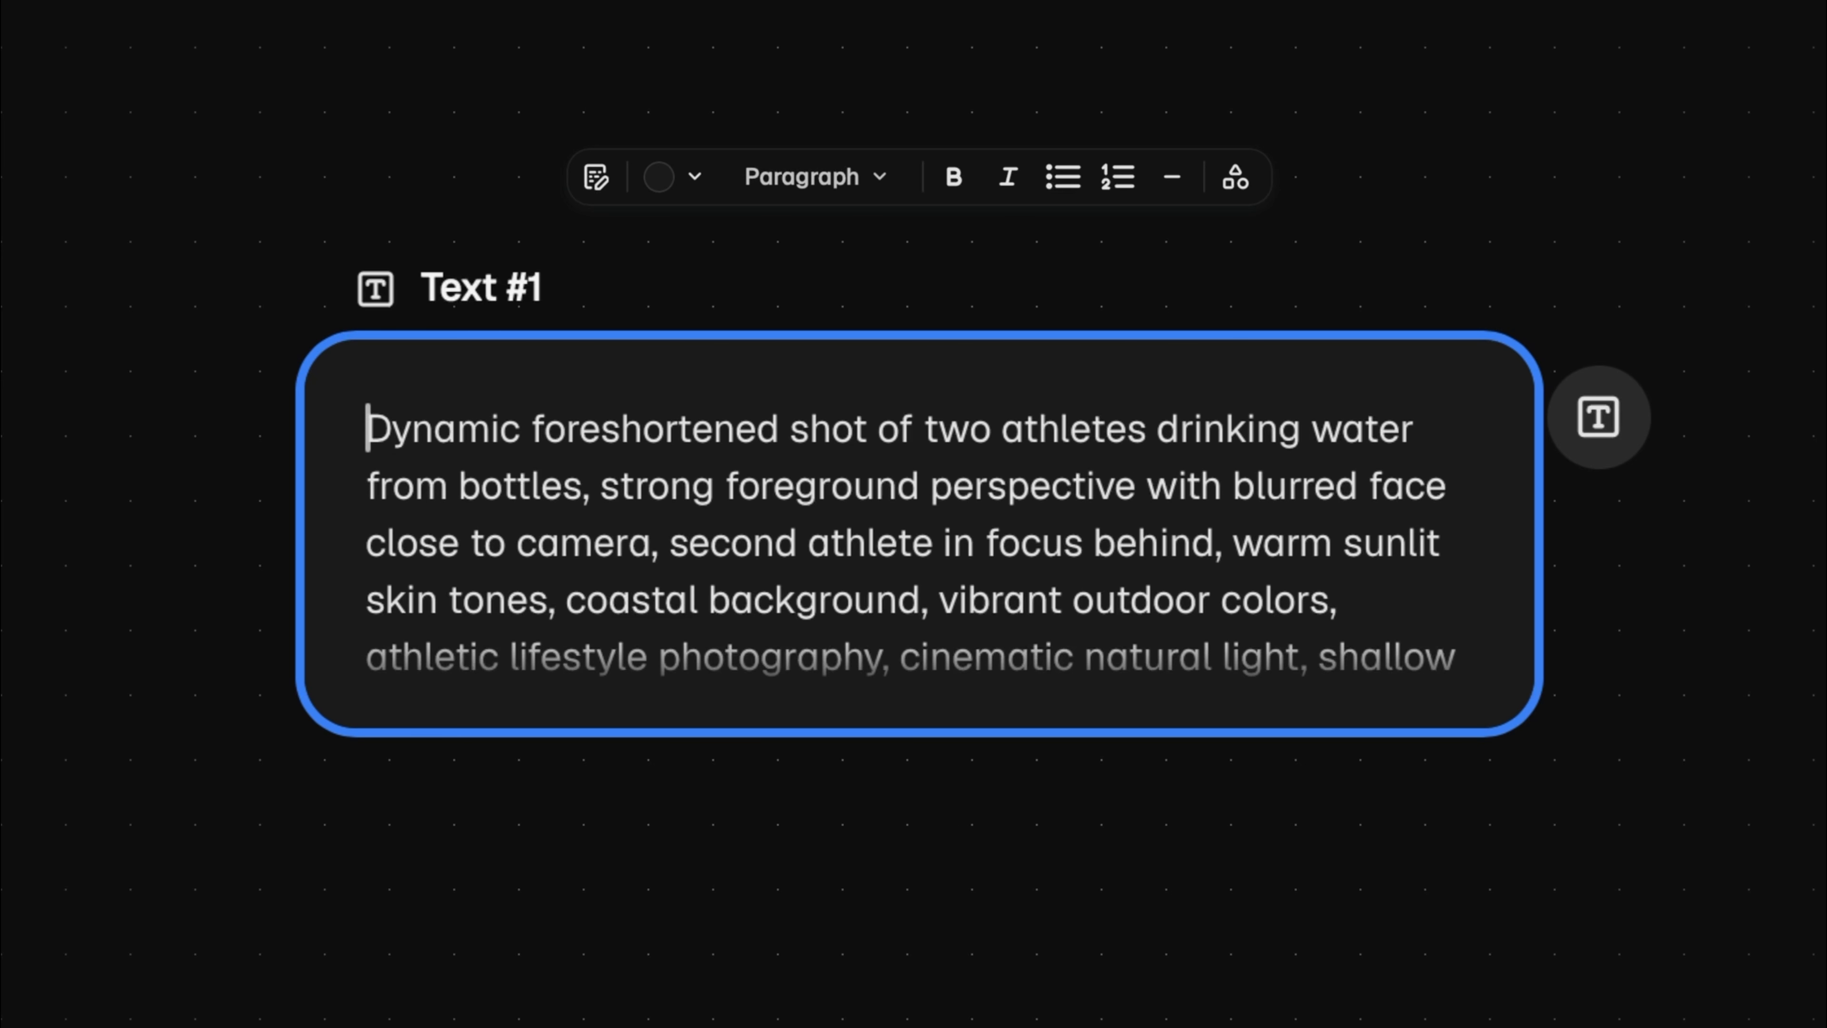
# Add an unconnected Image Generator node on the empty canvas beside the Text #1 node
pyautogui.rightClick(1246, 41)
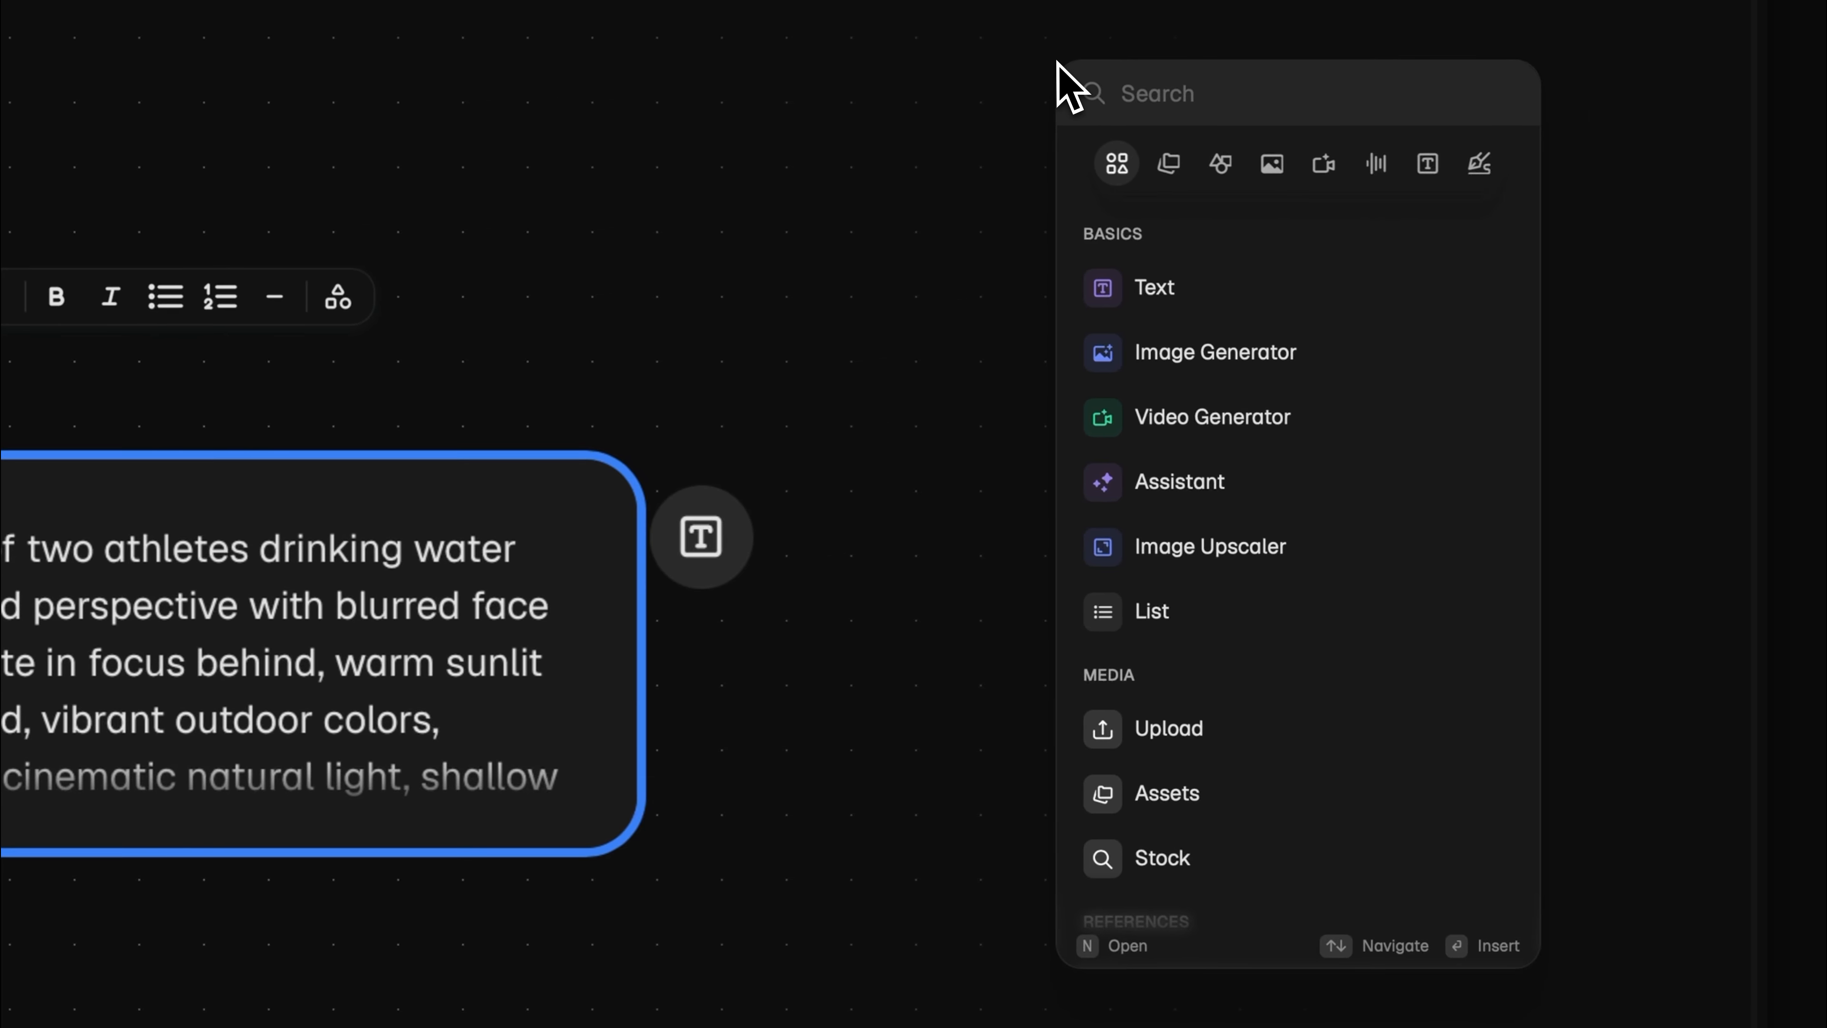
pyautogui.click(1366, 364)
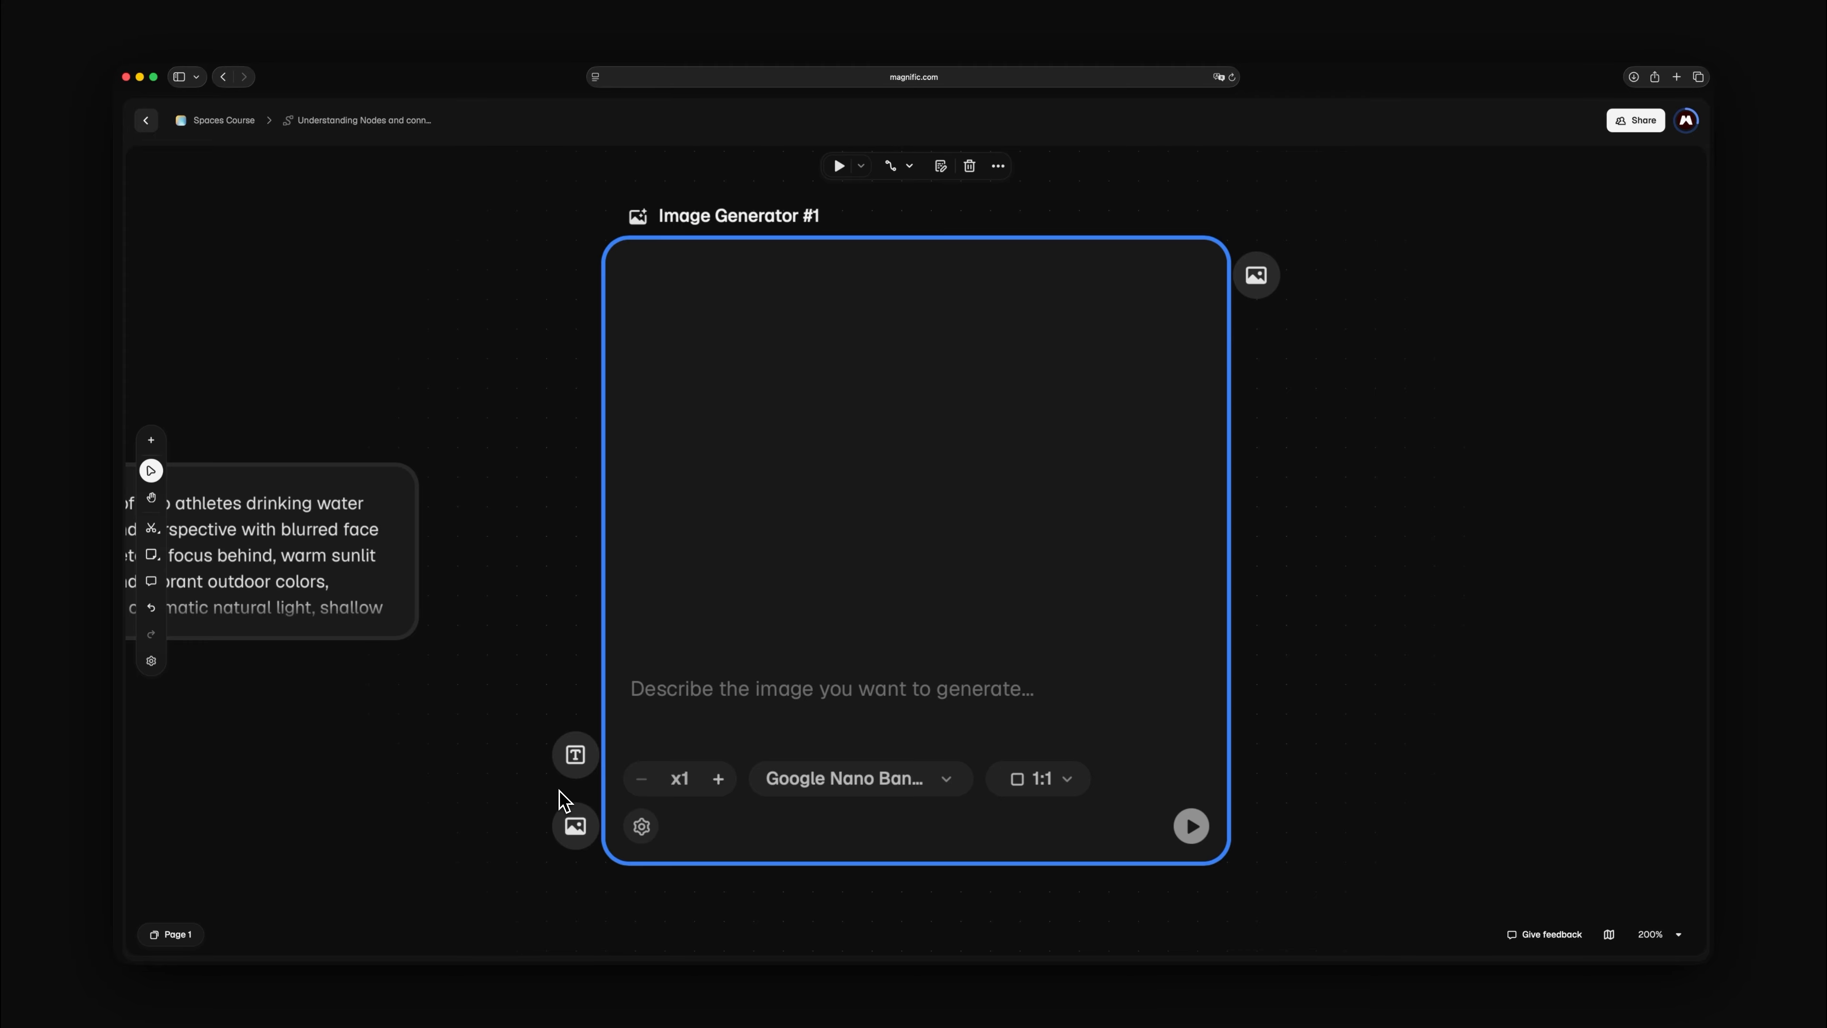
# Connect the Text #1 output to the text input of the Image Generator #1 node
pyautogui.doubleClick(330, 568)
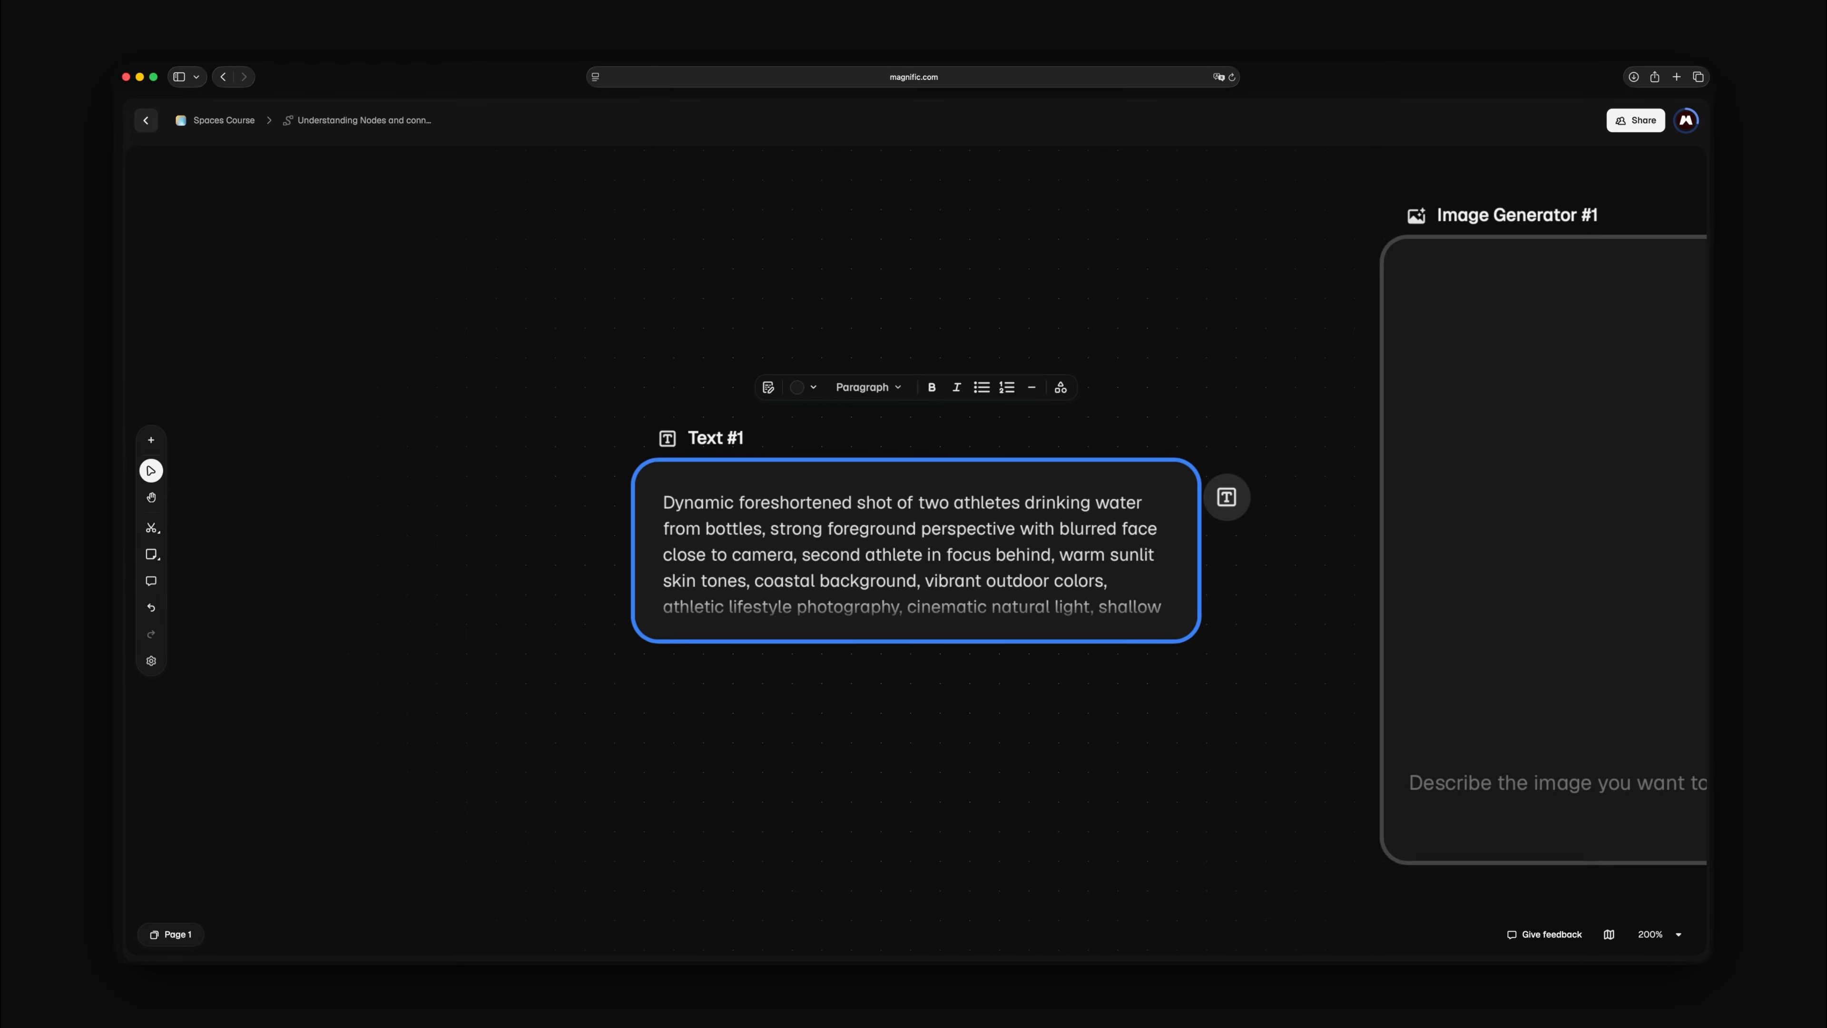
pyautogui.click(1543, 504)
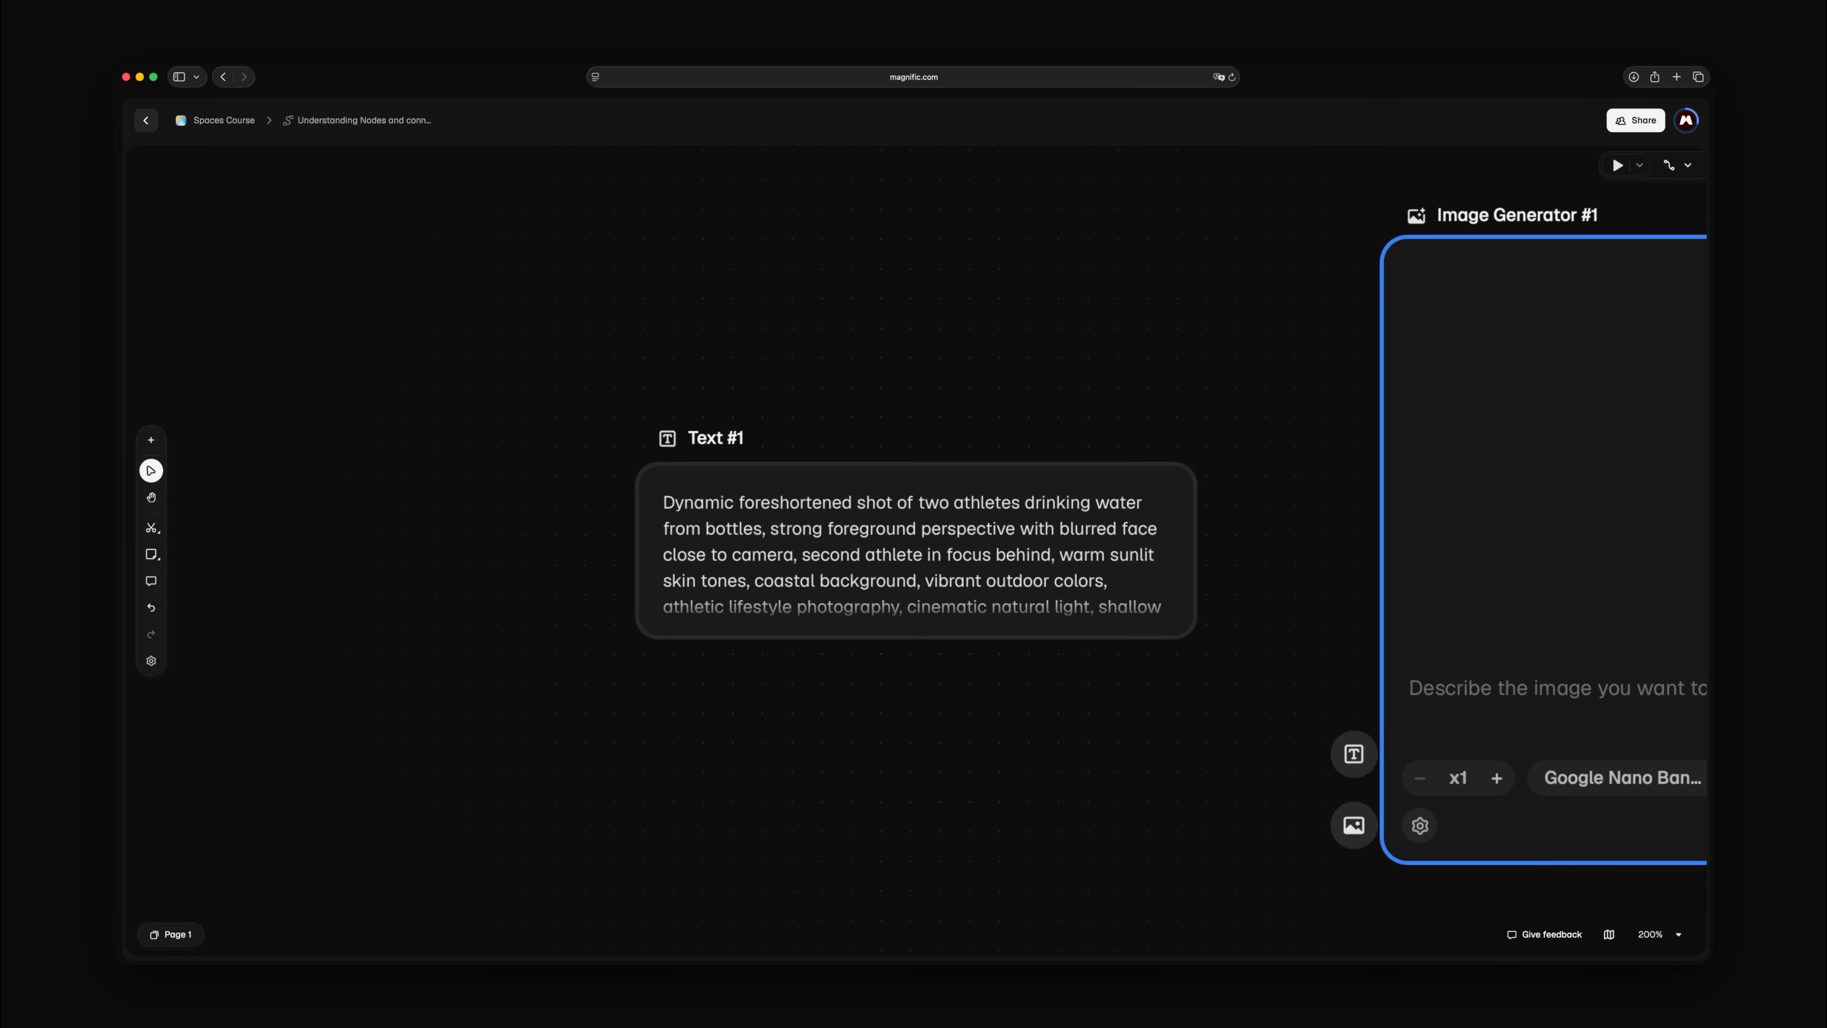
pyautogui.hotkey('shift', '2')
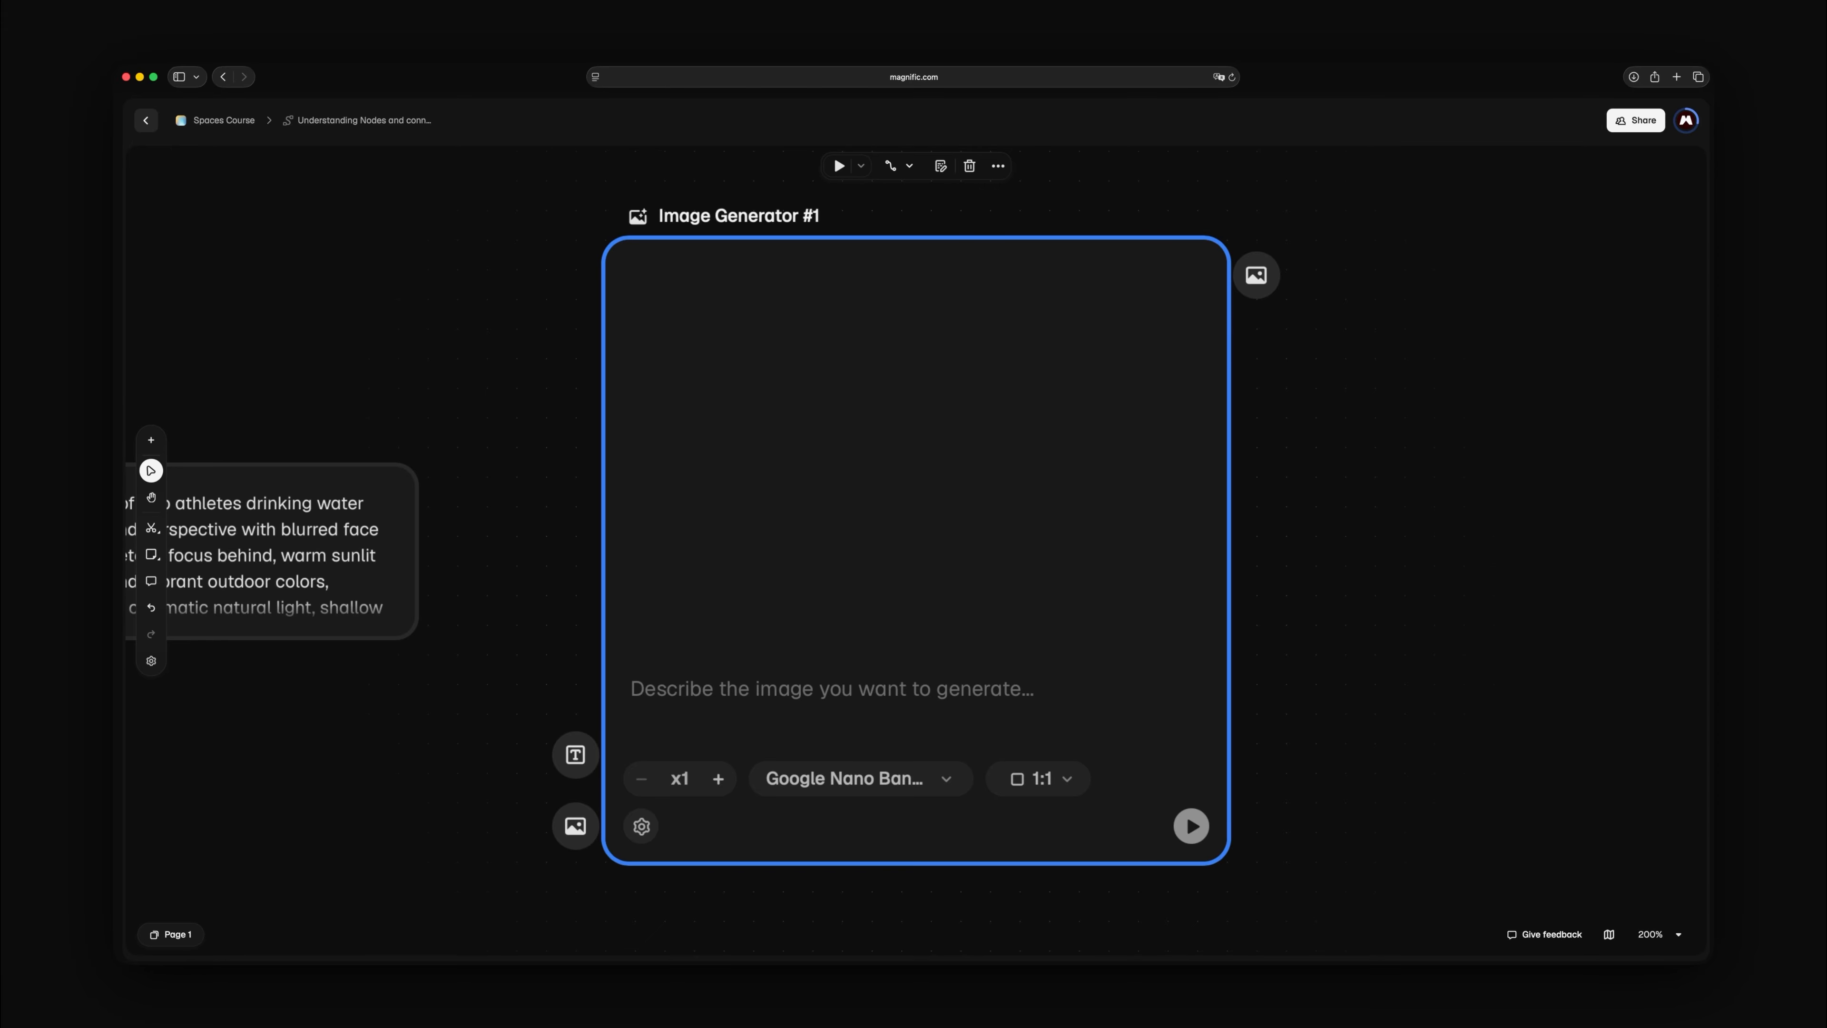
pyautogui.hotkey('shift', '1')
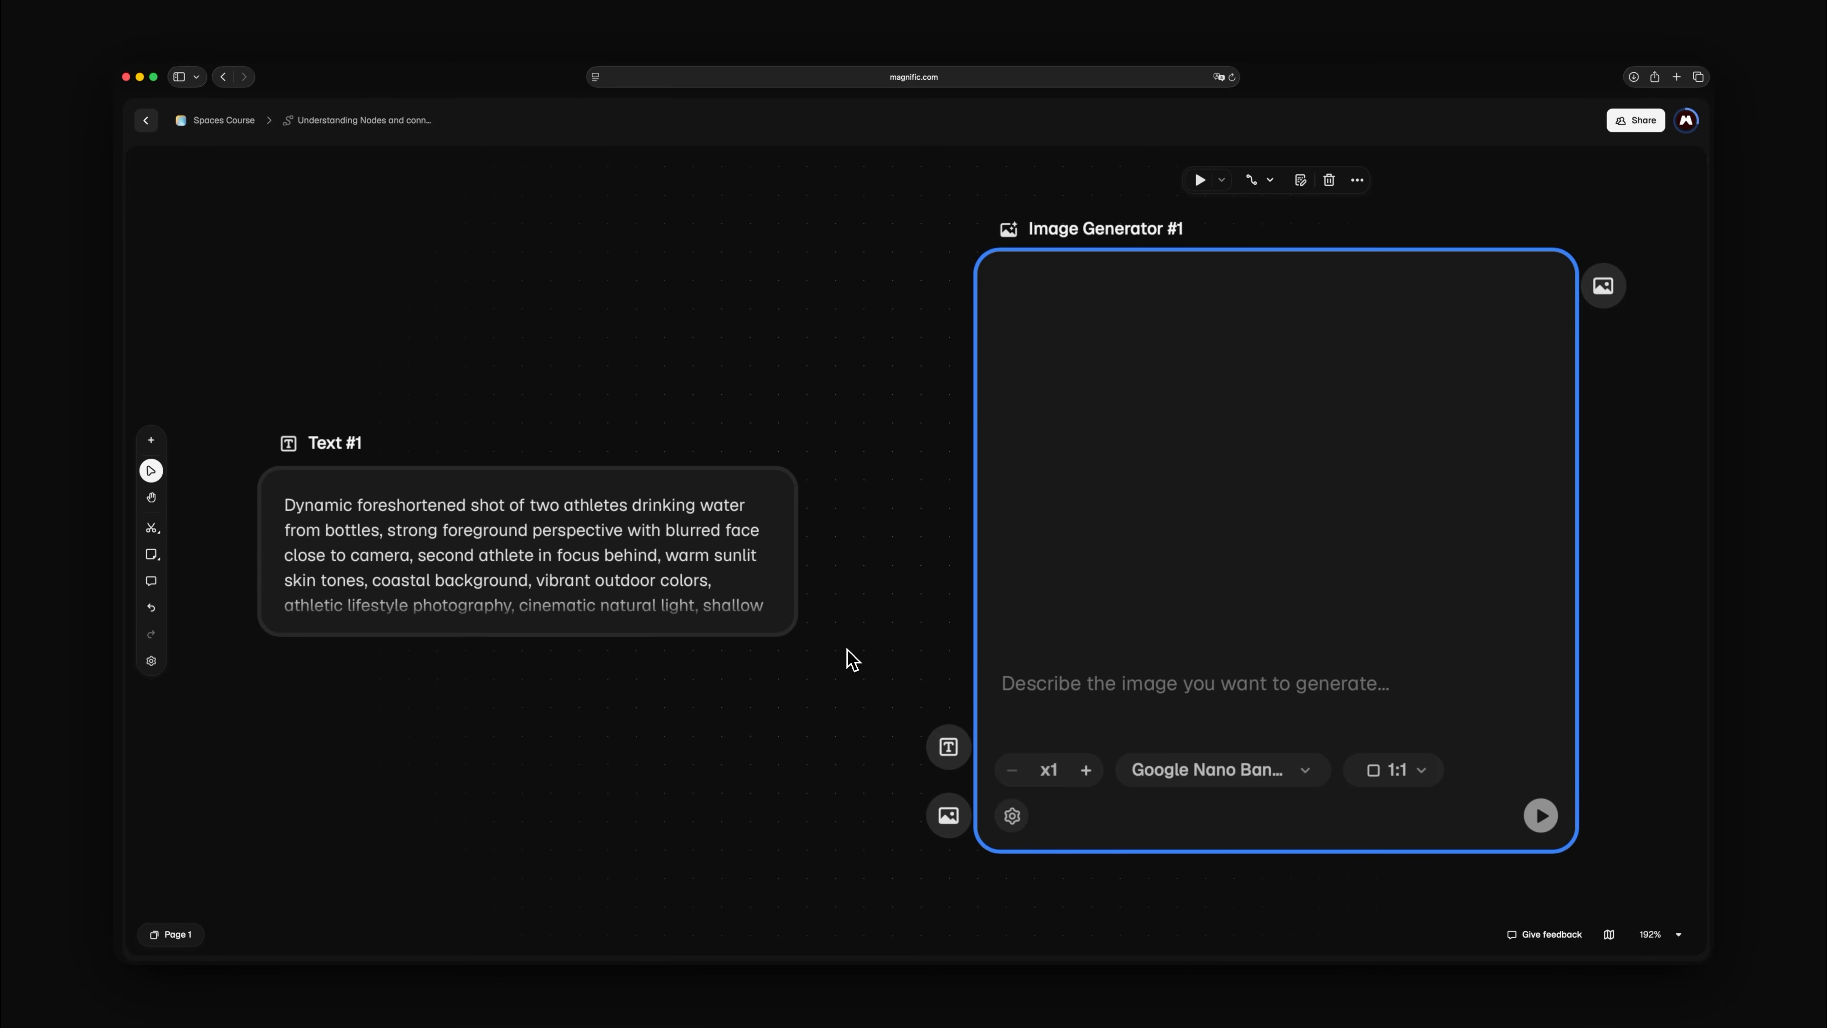
pyautogui.moveTo(826, 499); pyautogui.dragTo(845, 553)
pyautogui.moveTo(886, 650); pyautogui.dragTo(932, 750)
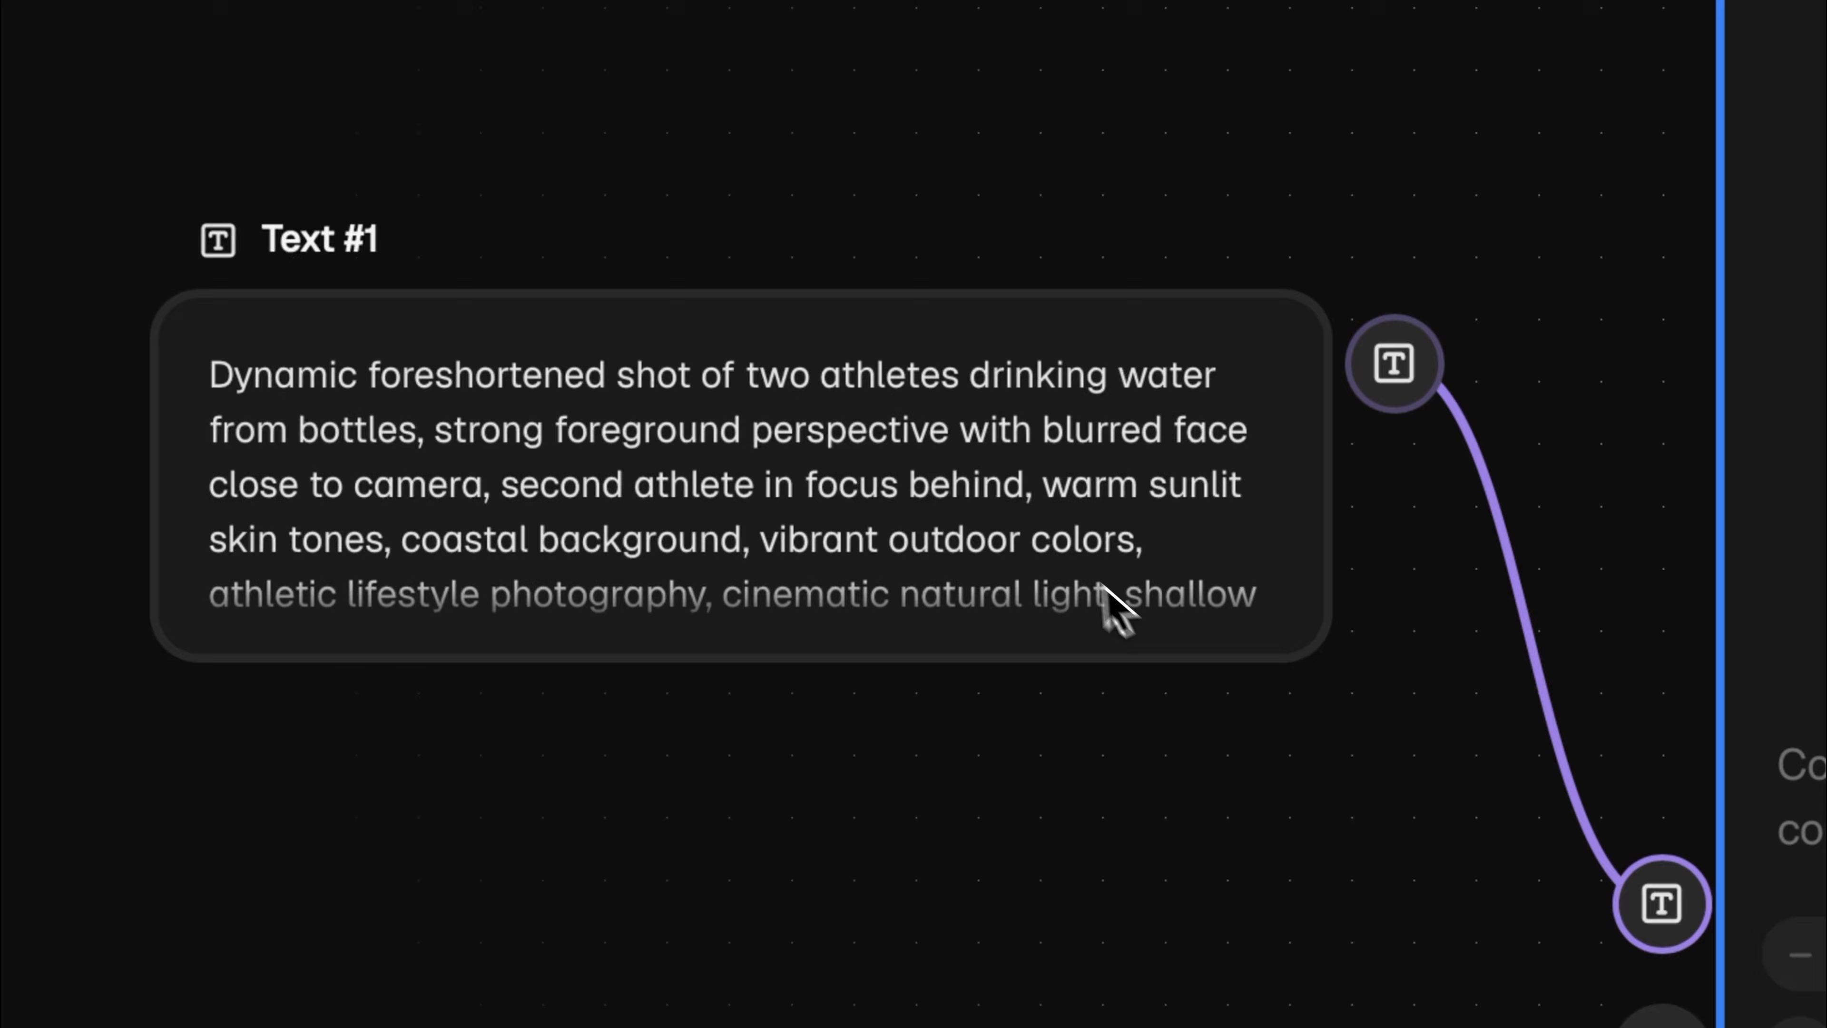
# Disconnect Text #1 from Image Generator #1 by detaching the link at the generator's text input
pyautogui.click(451, 463)
pyautogui.click(1076, 575)
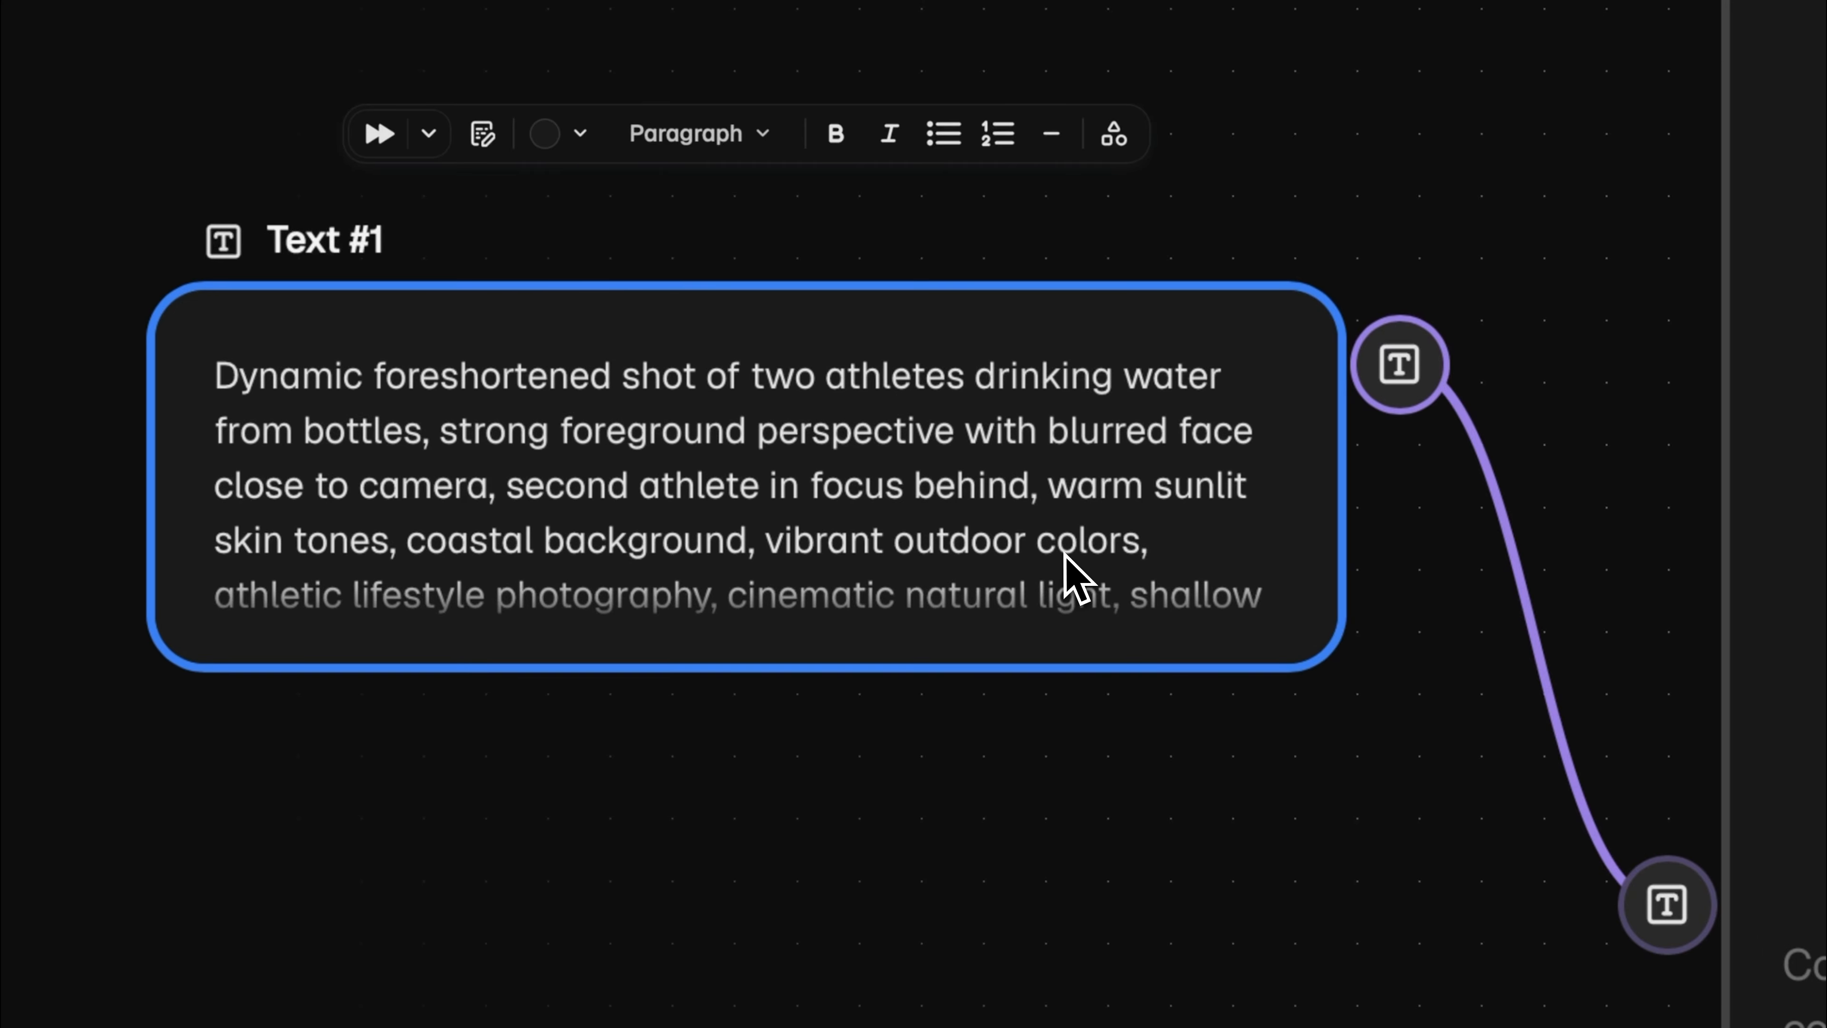
pyautogui.click(1821, 614)
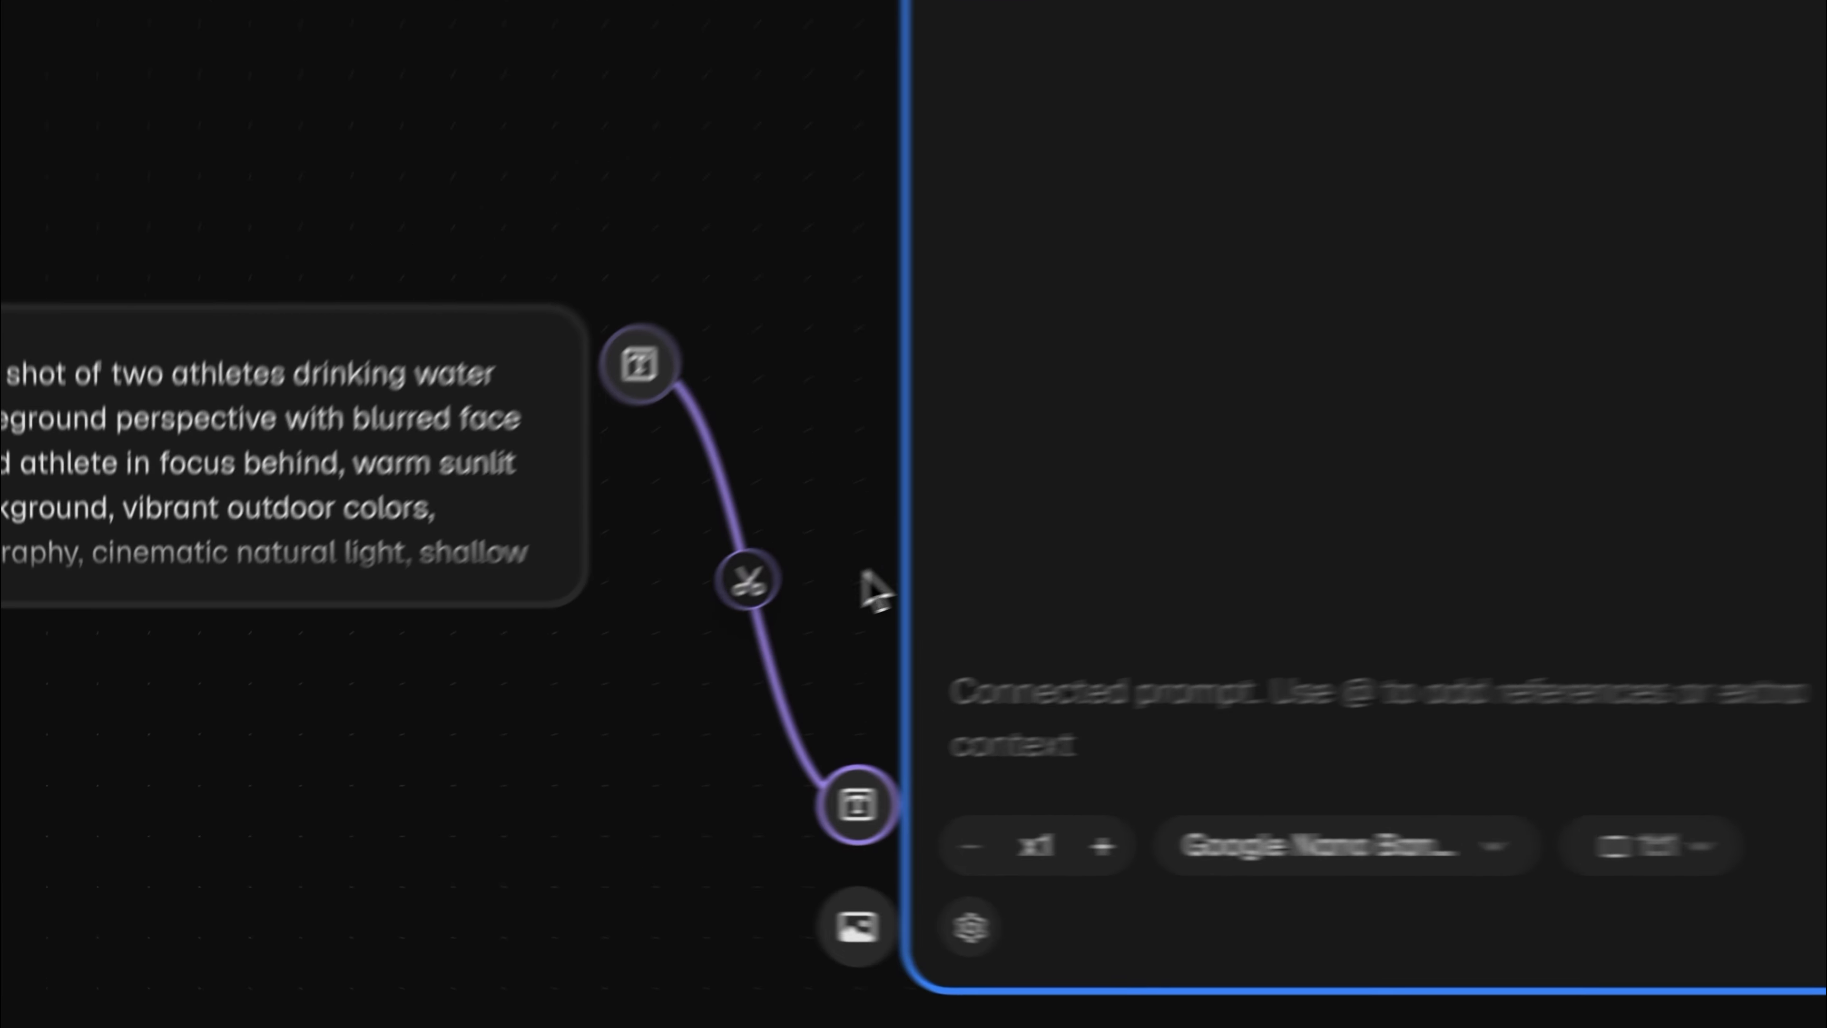
pyautogui.click(622, 633)
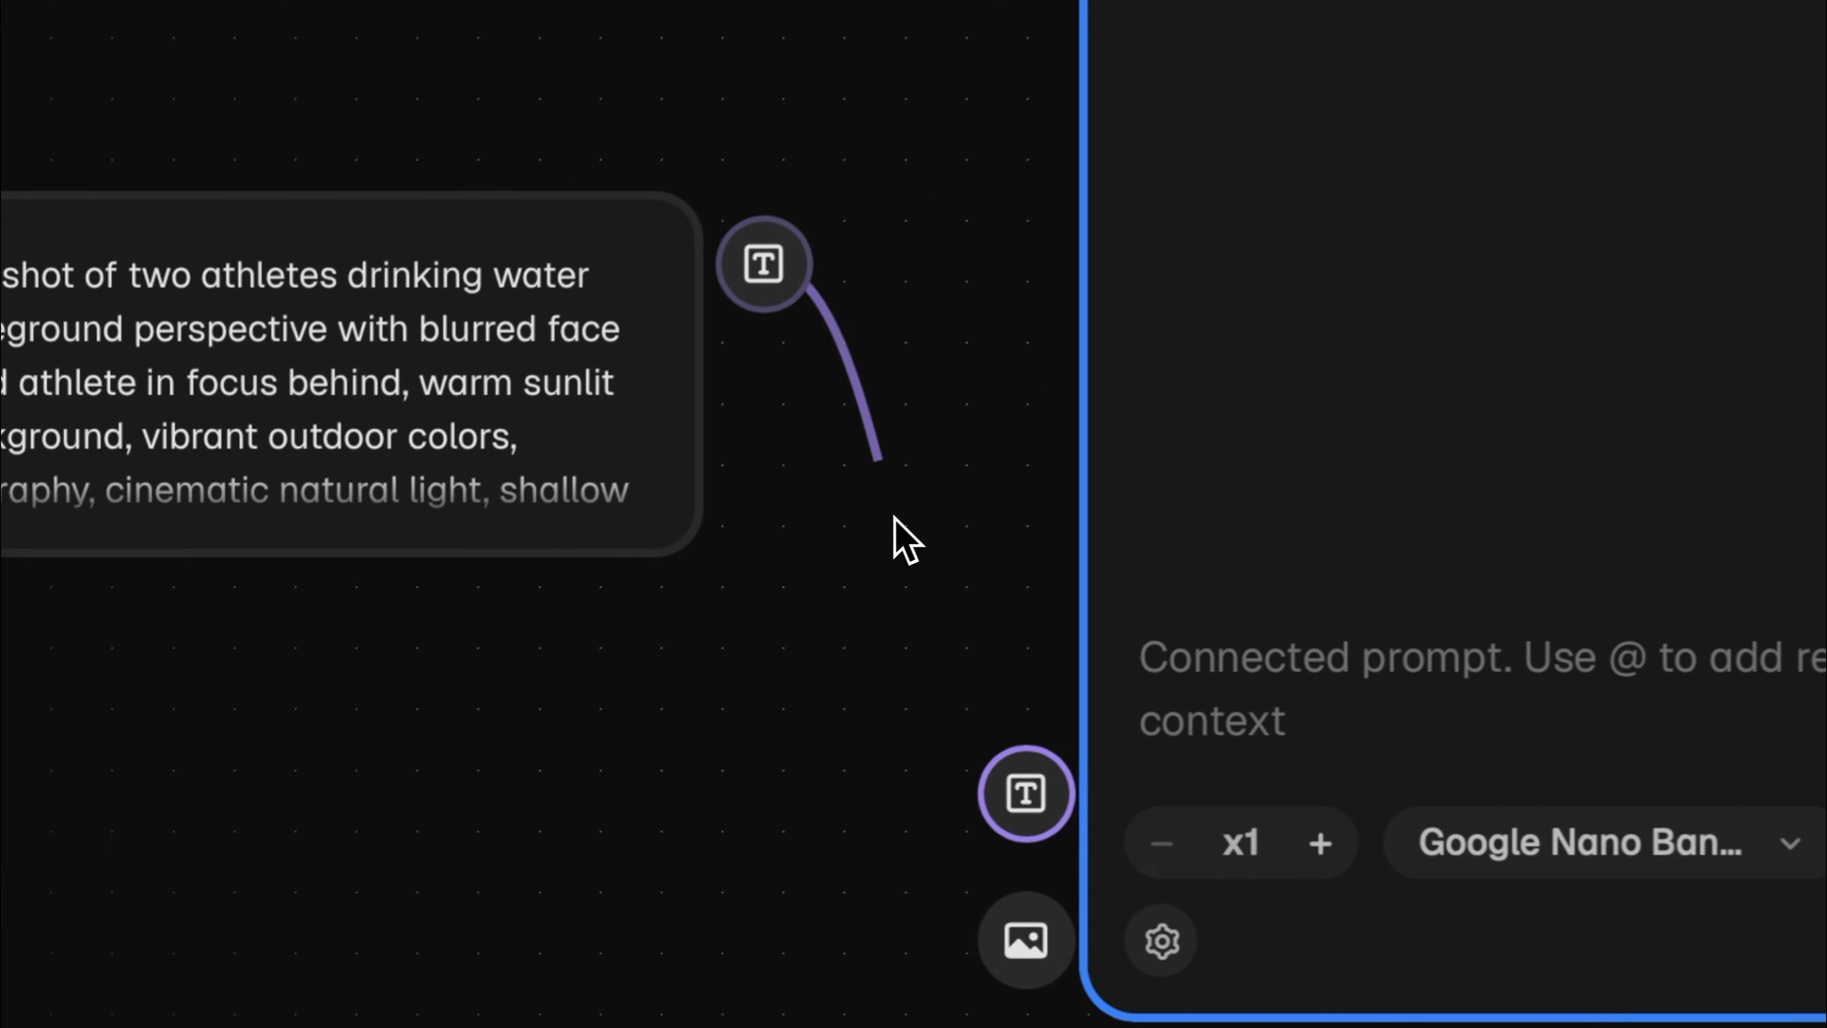
pyautogui.moveTo(774, 277)
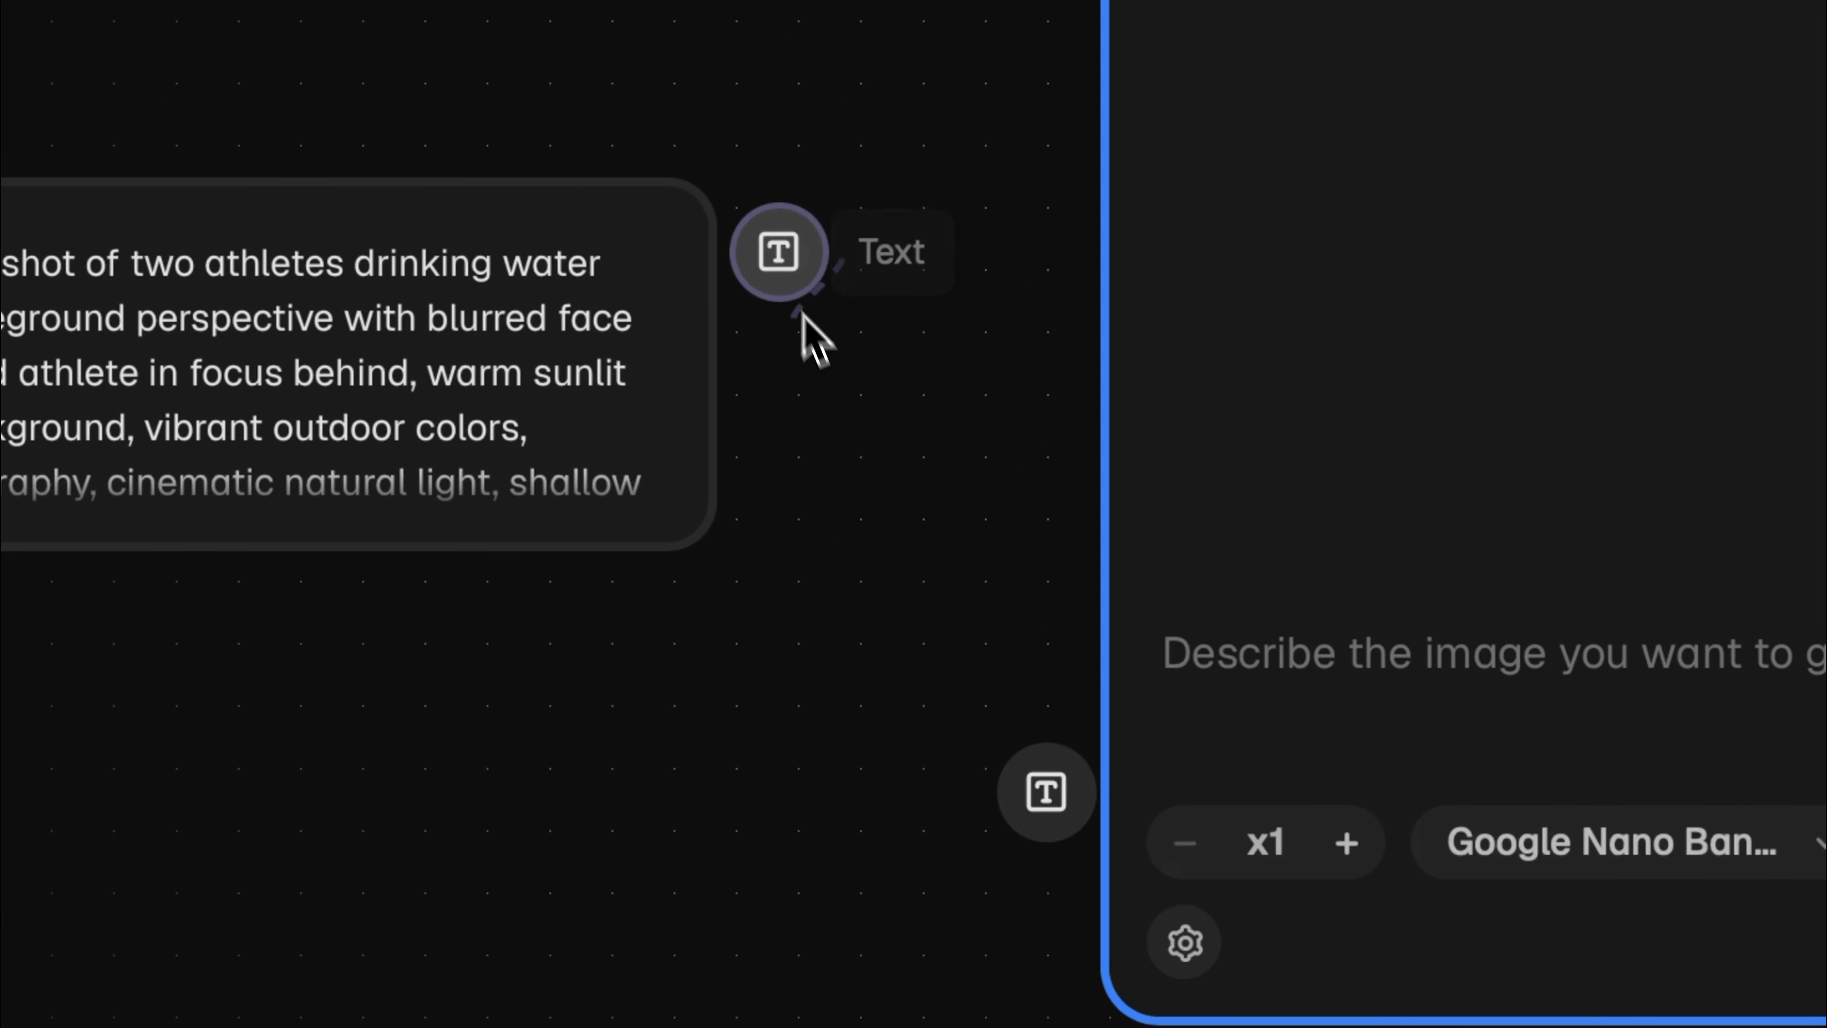
# Connect the Text #1 output to the text input of the Image Generator #1 node
pyautogui.moveTo(780, 255); pyautogui.dragTo(1039, 953)
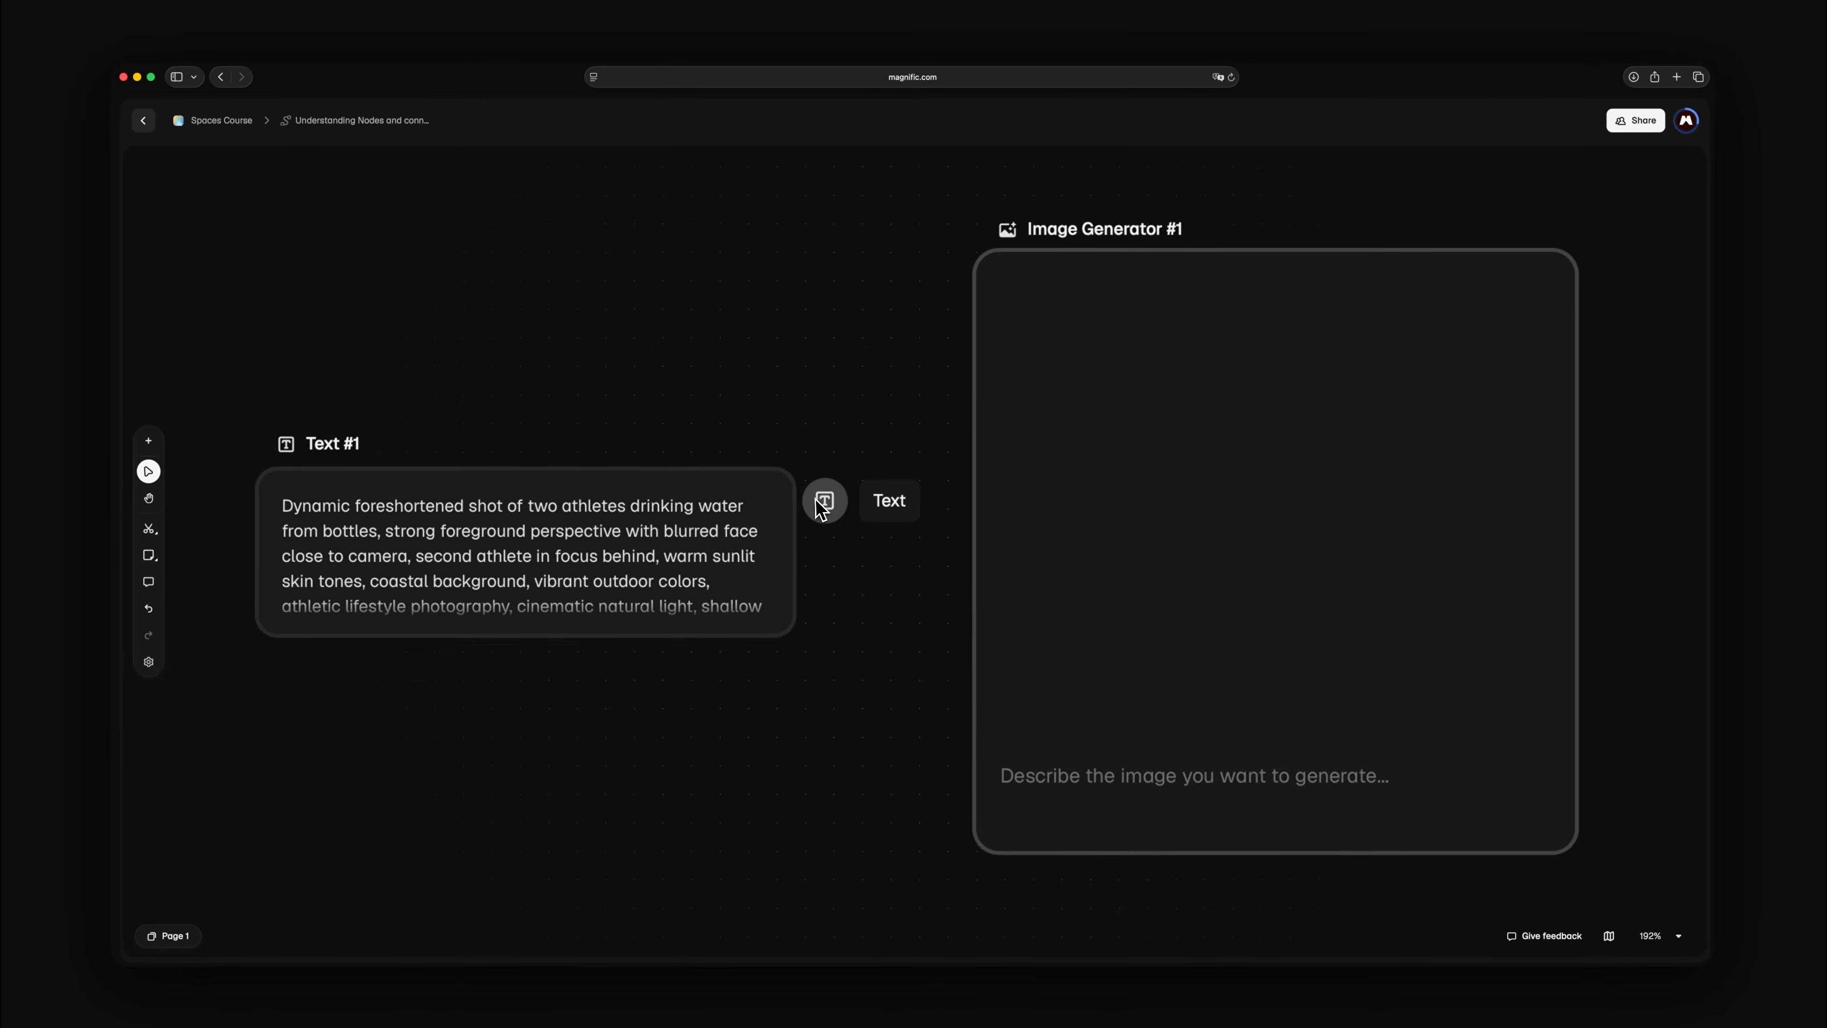
pyautogui.moveTo(820, 501); pyautogui.dragTo(946, 761)
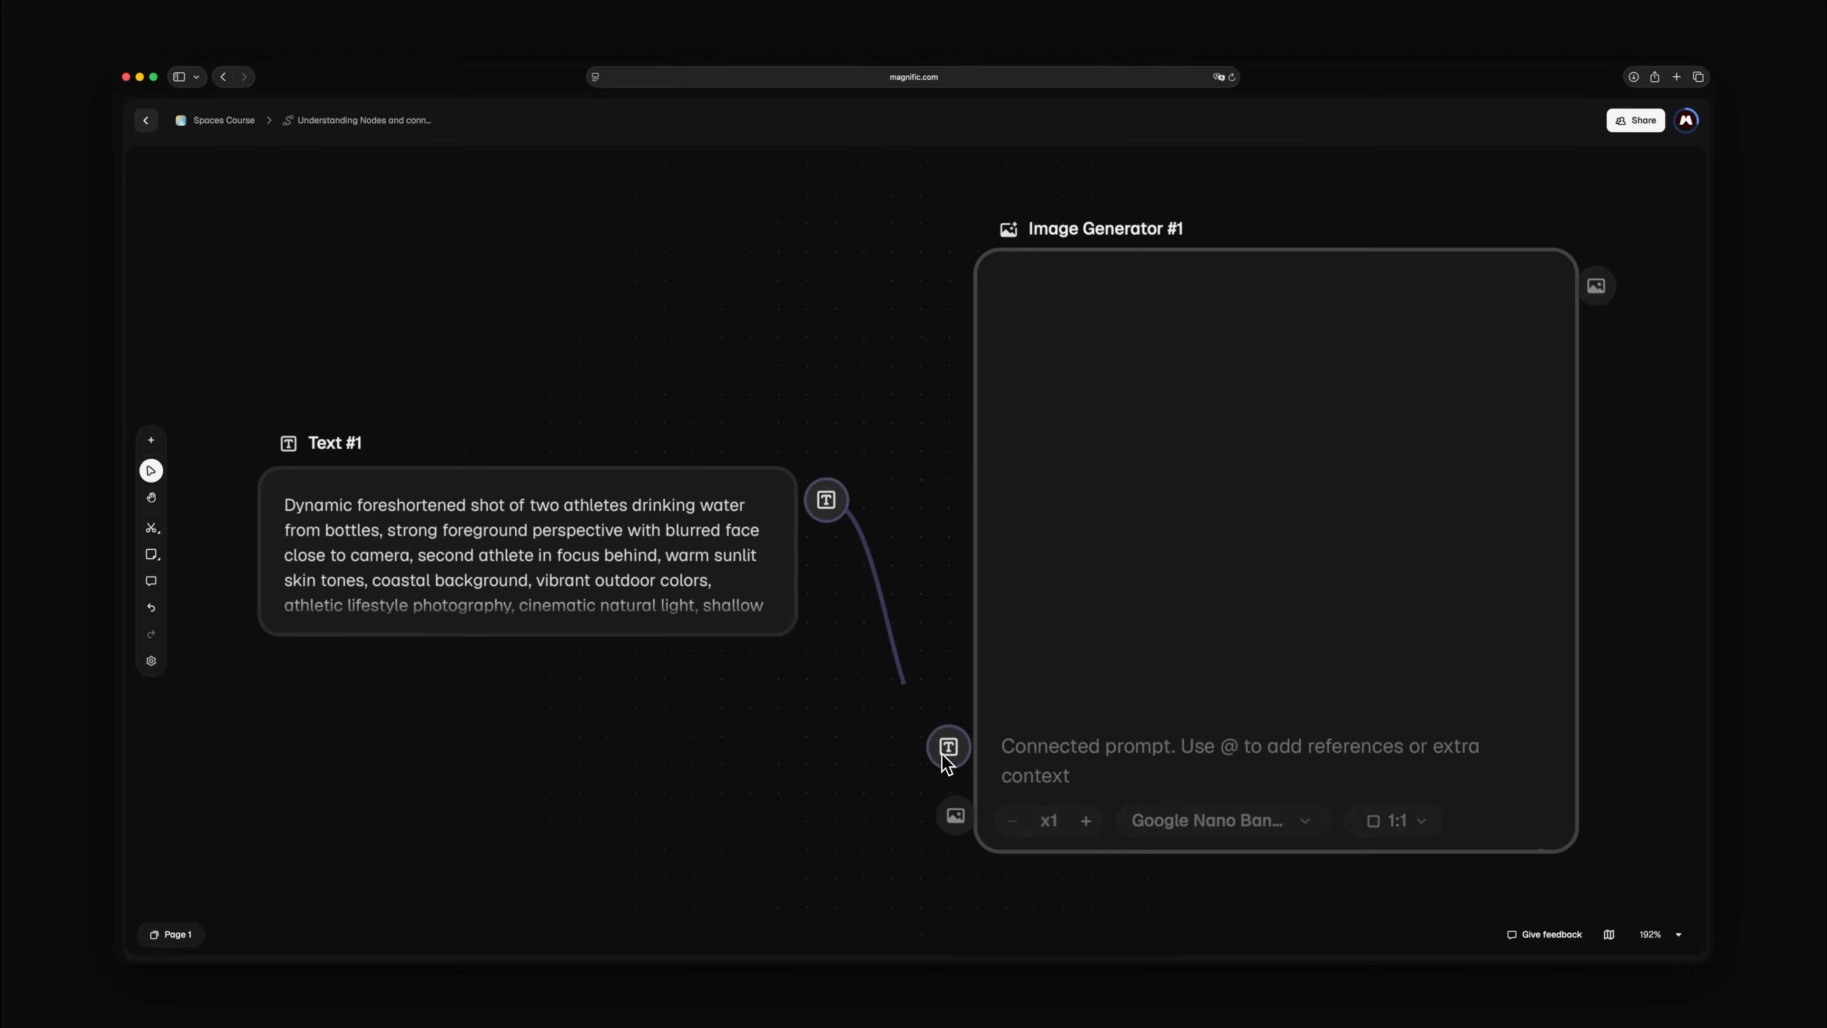
pyautogui.click(942, 754)
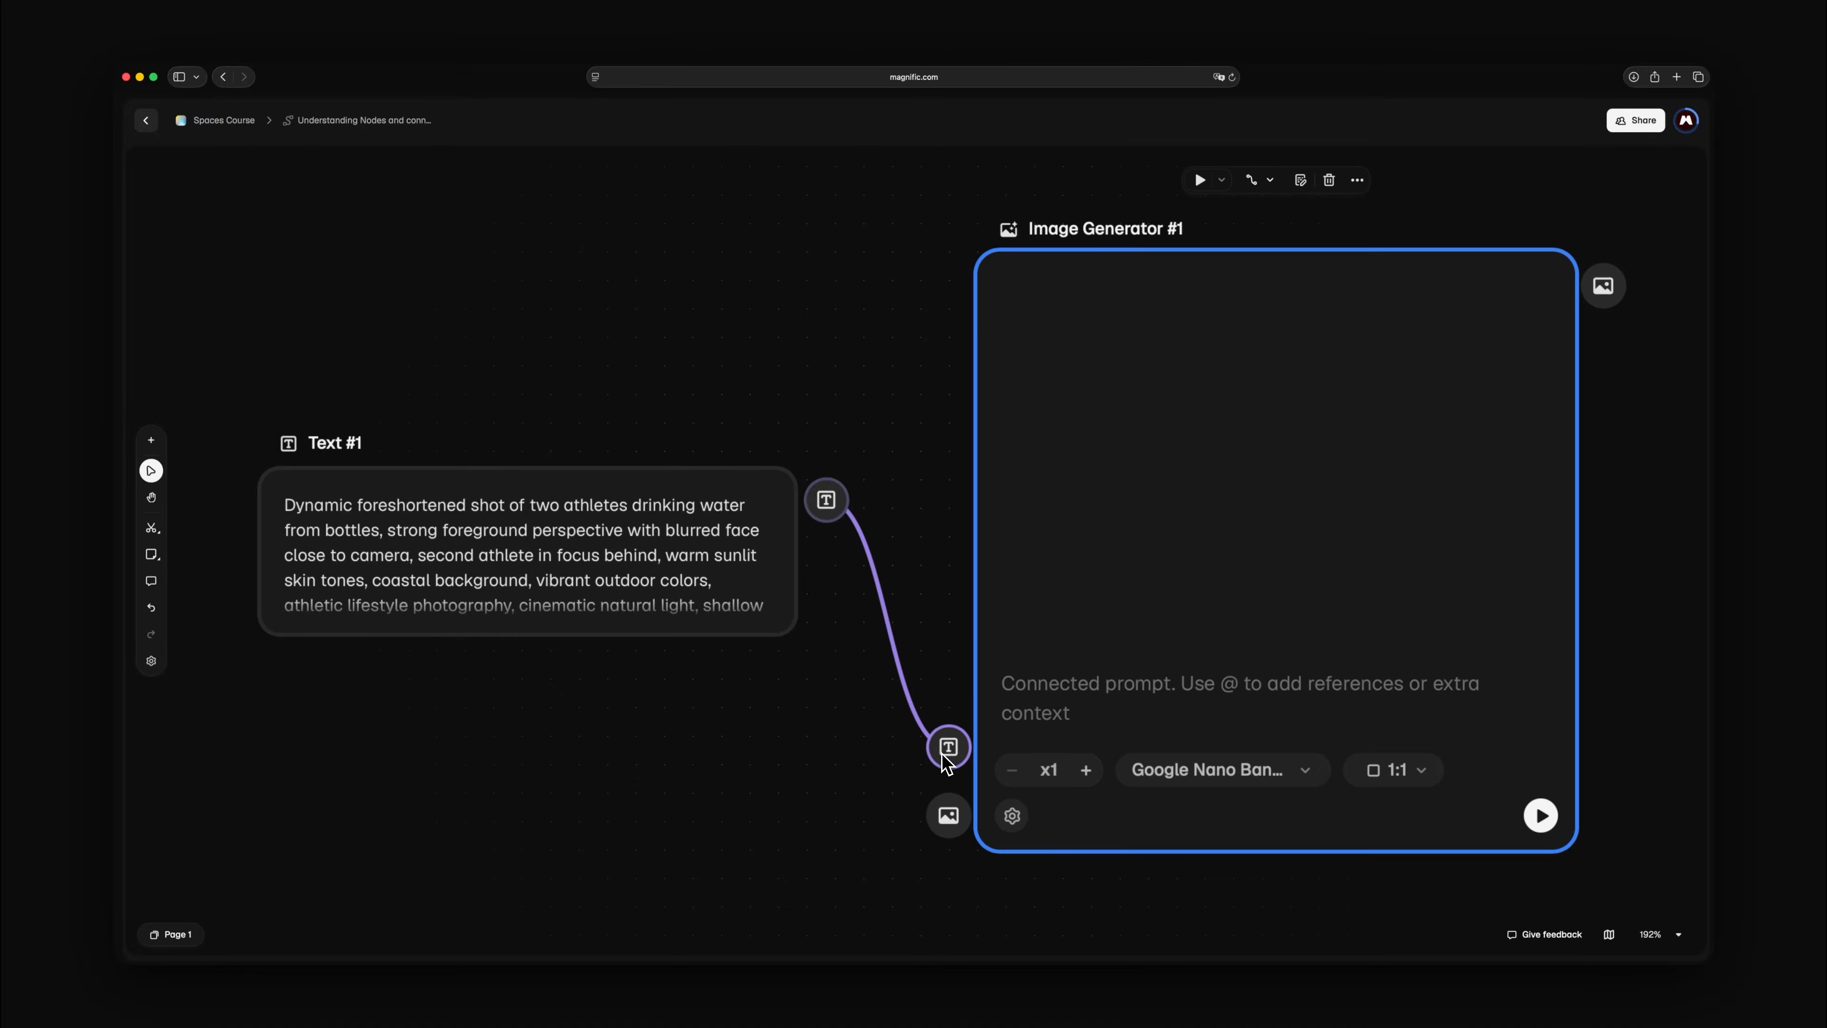
pyautogui.click(943, 755)
pyautogui.click(947, 761)
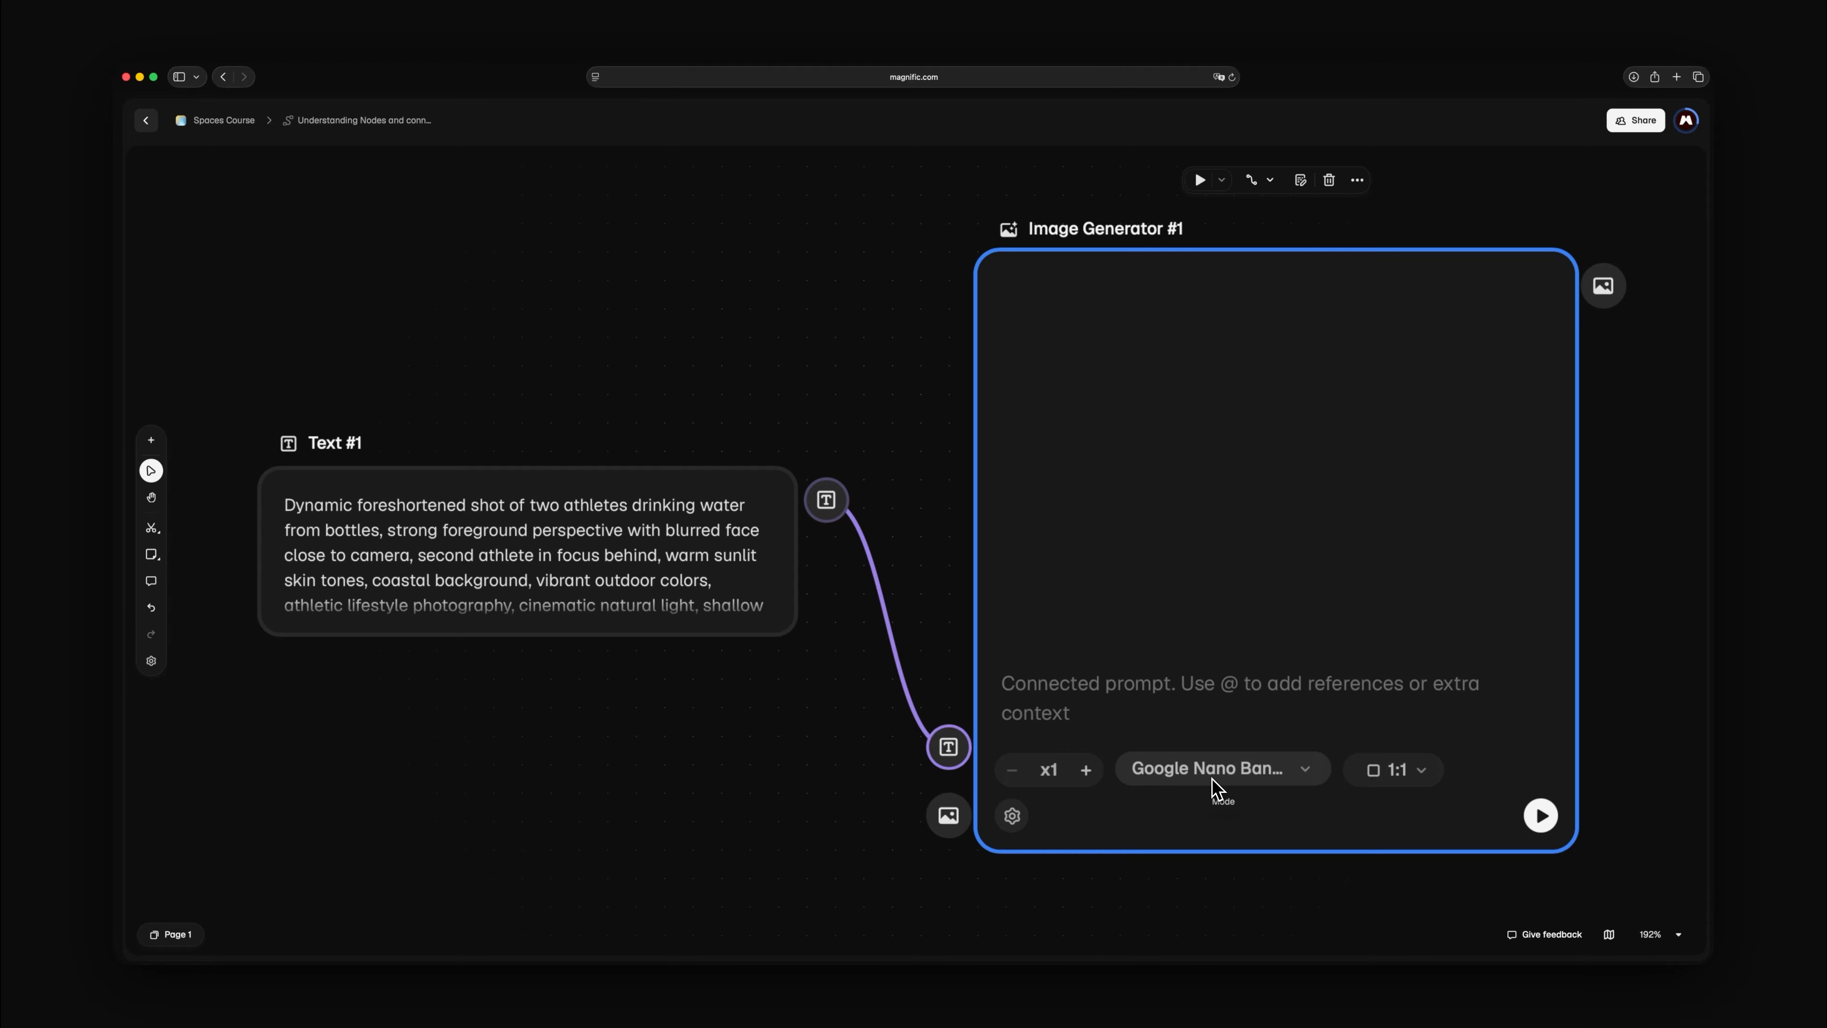
# Set the Image Generator #1 aspect ratio to 16:9 and generate one image from the connected prompt
pyautogui.click(1411, 779)
pyautogui.click(1381, 595)
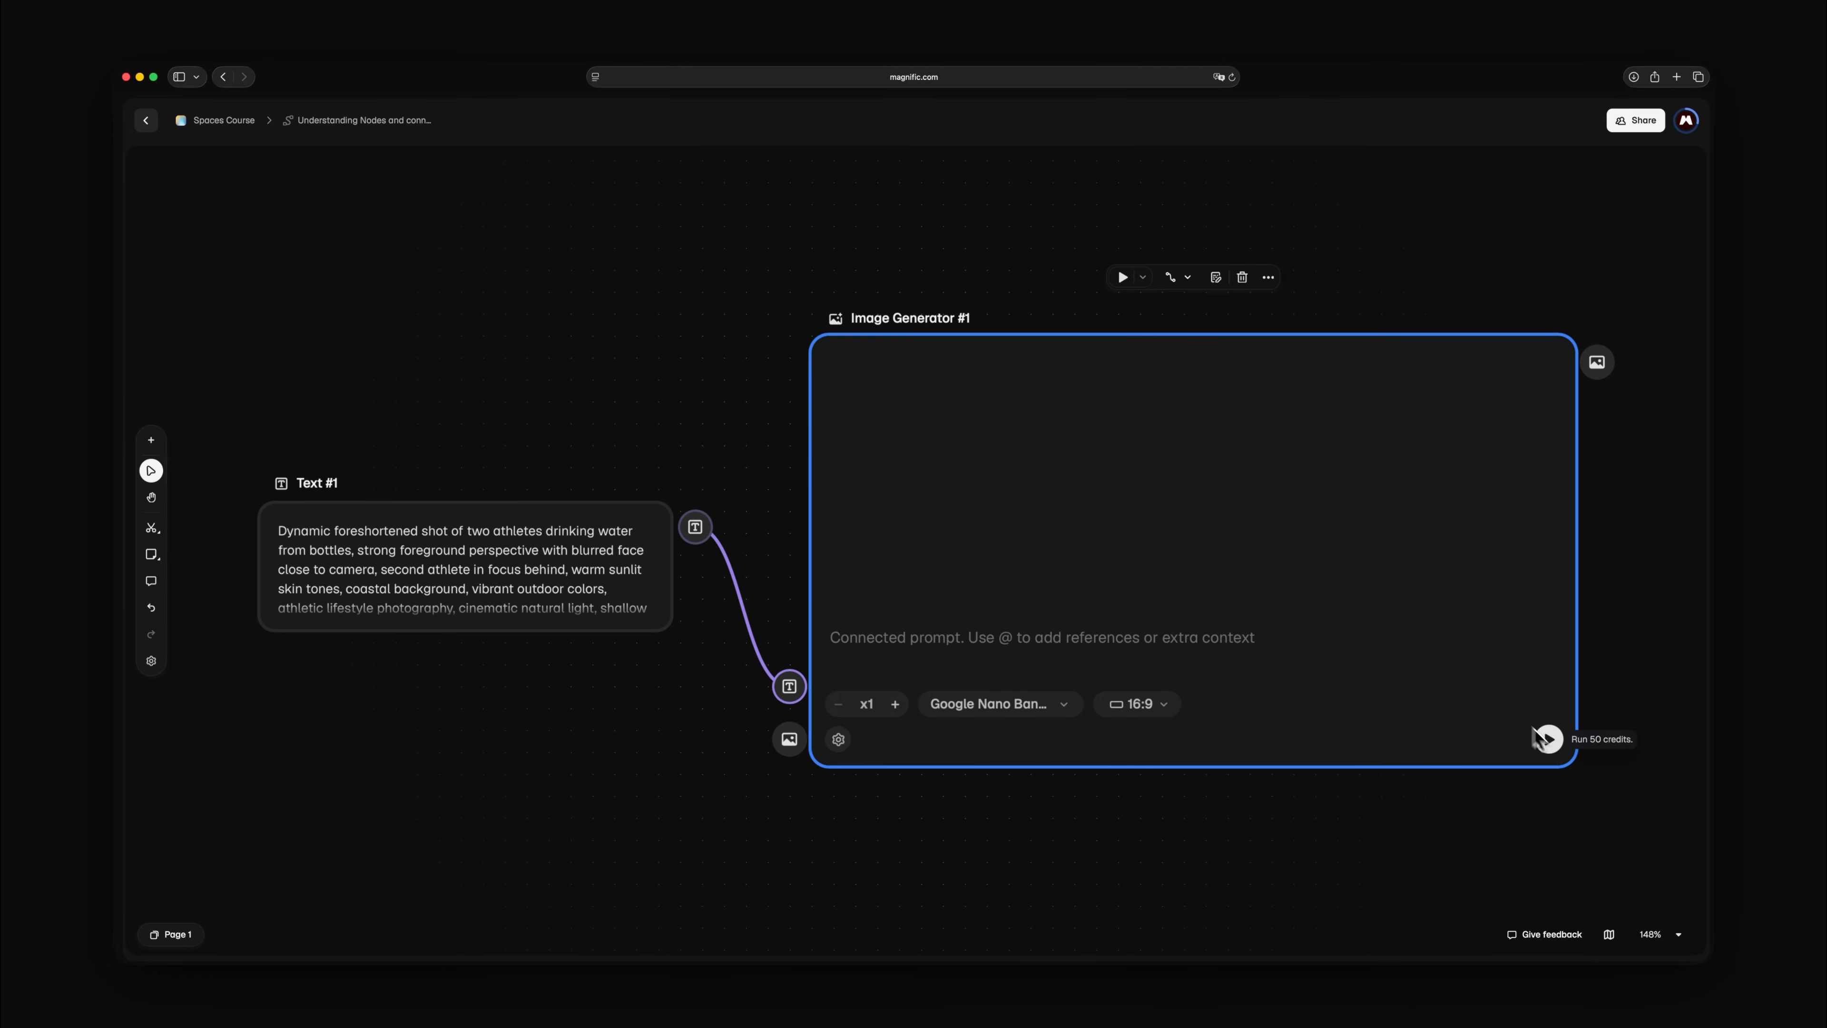
pyautogui.click(1547, 738)
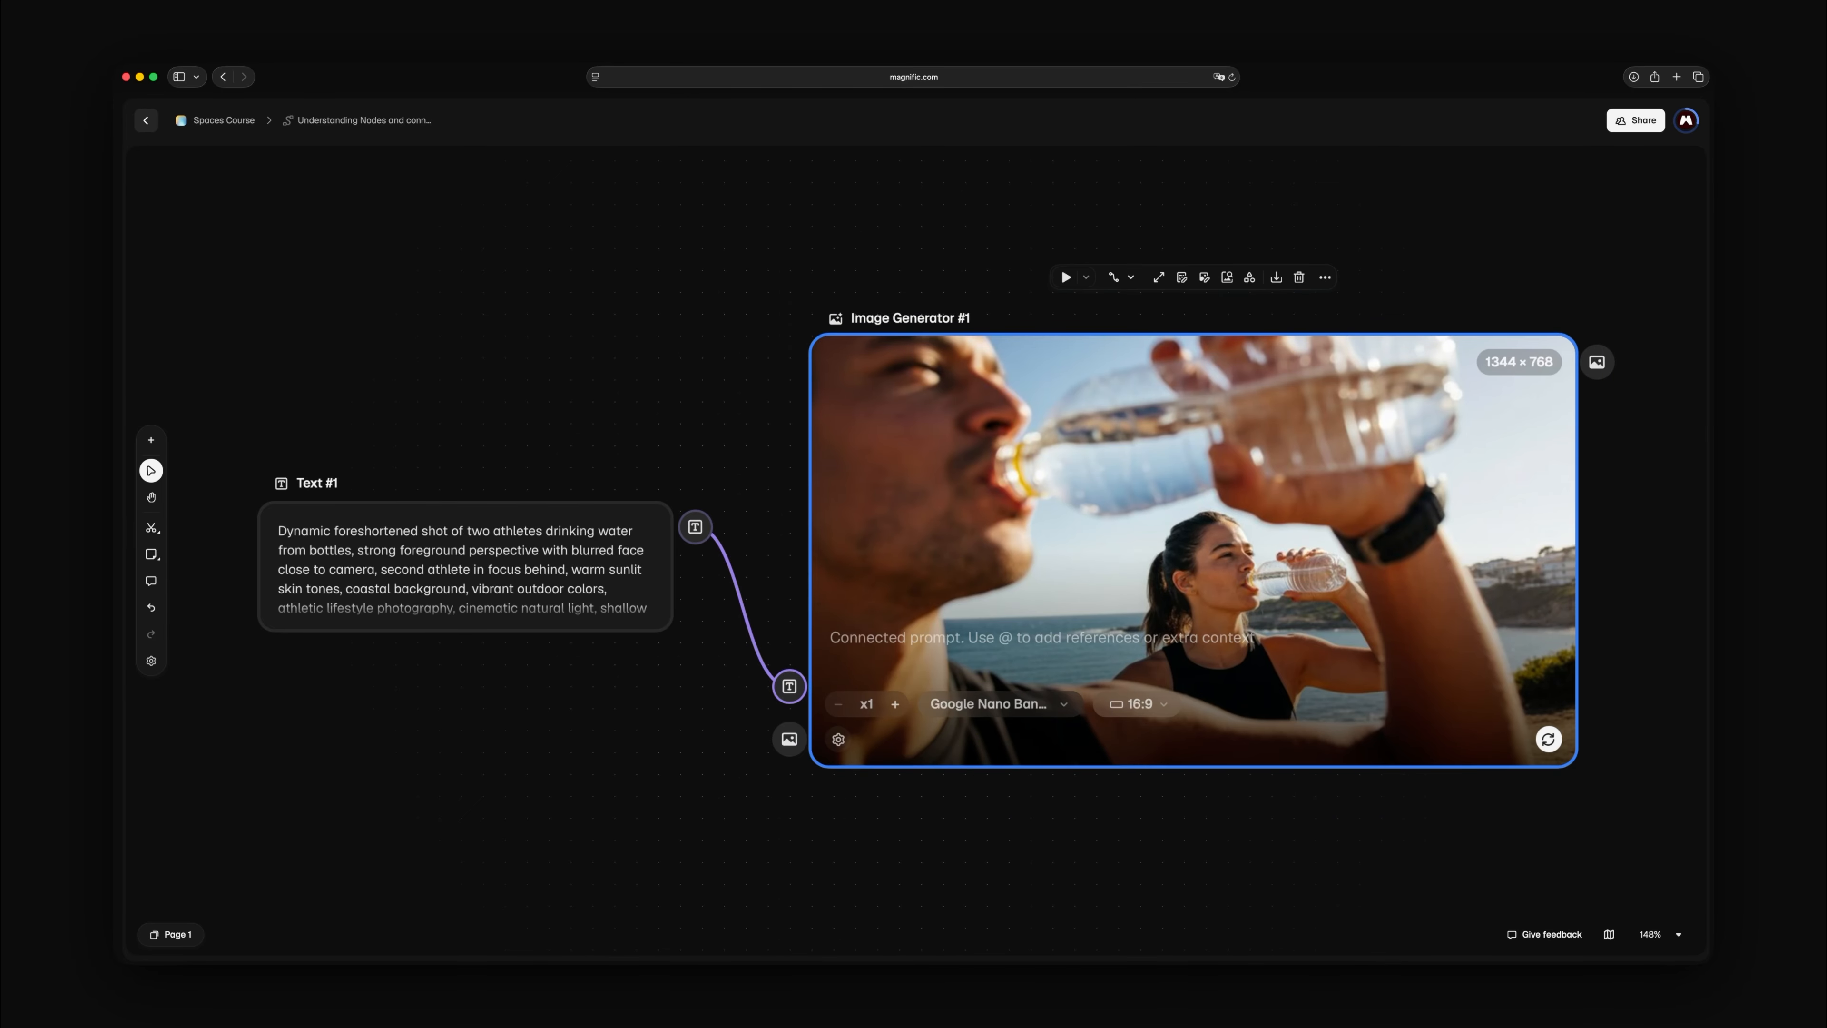
# Examine the Text #1 prompt and the generated image up close, and return to the overview of both connected nodes
pyautogui.doubleClick(1182, 515)
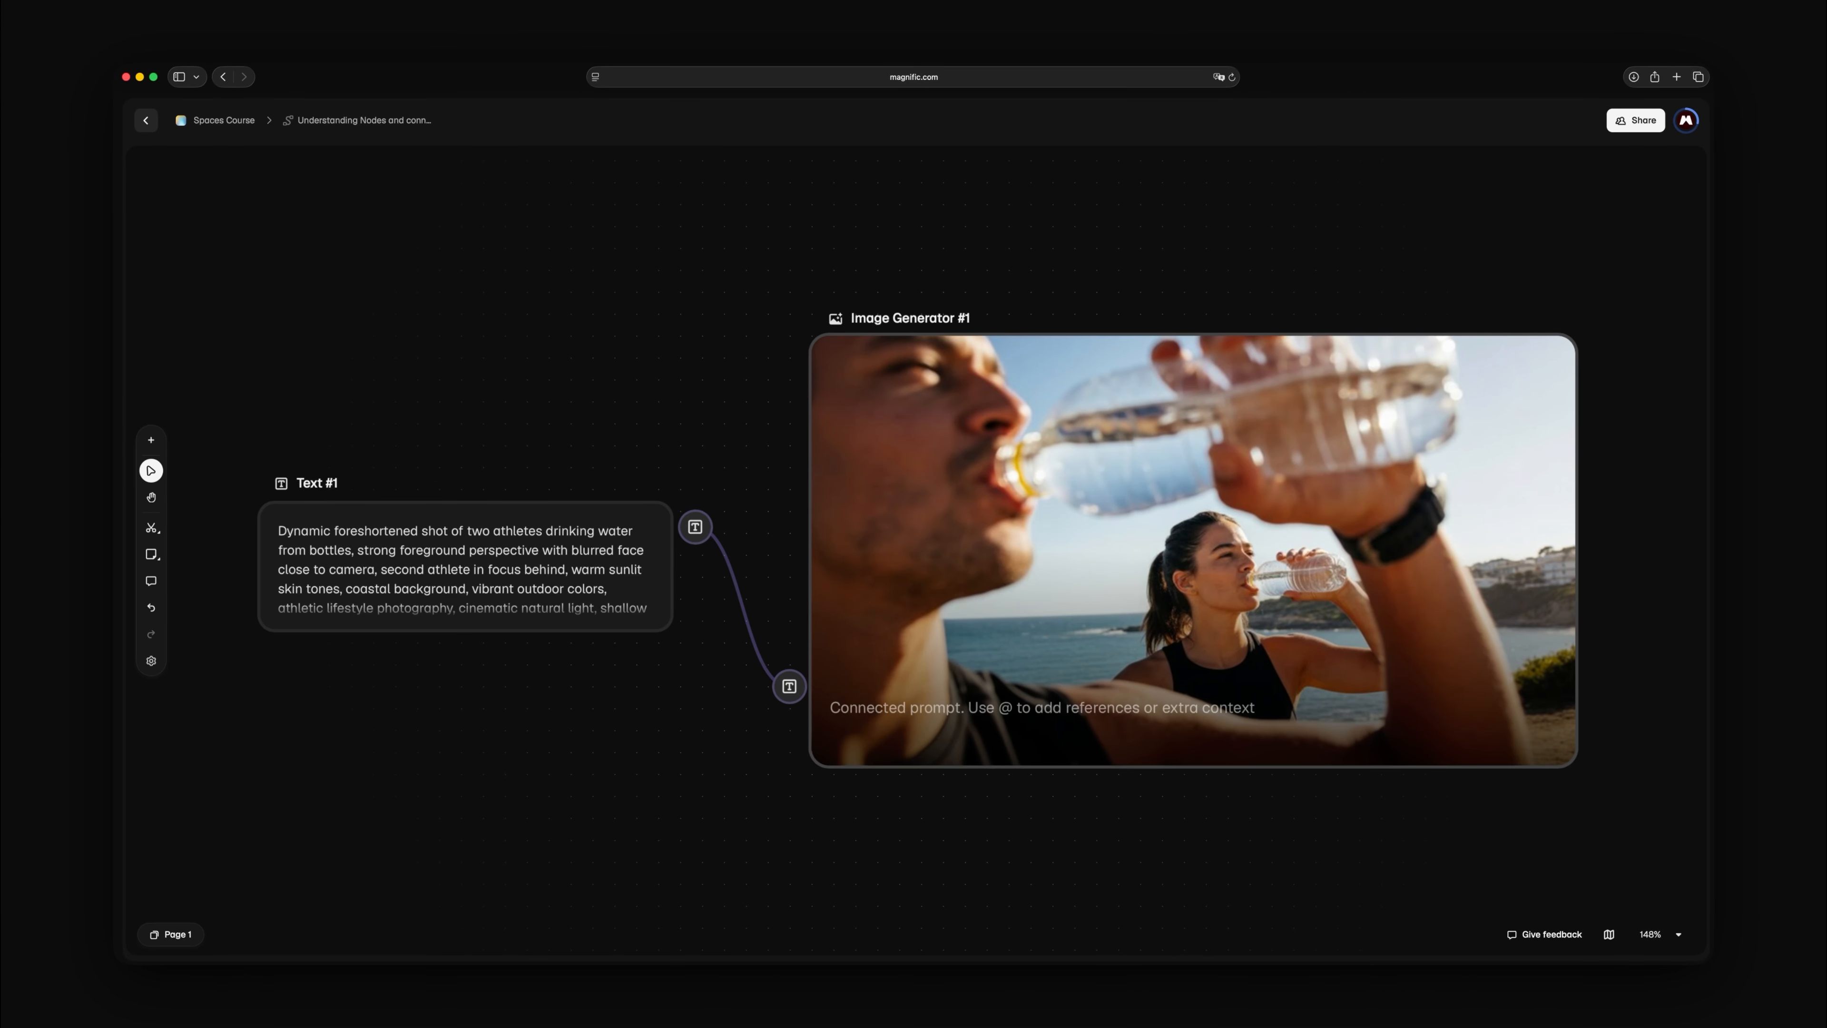
pyautogui.moveTo(1193, 550)
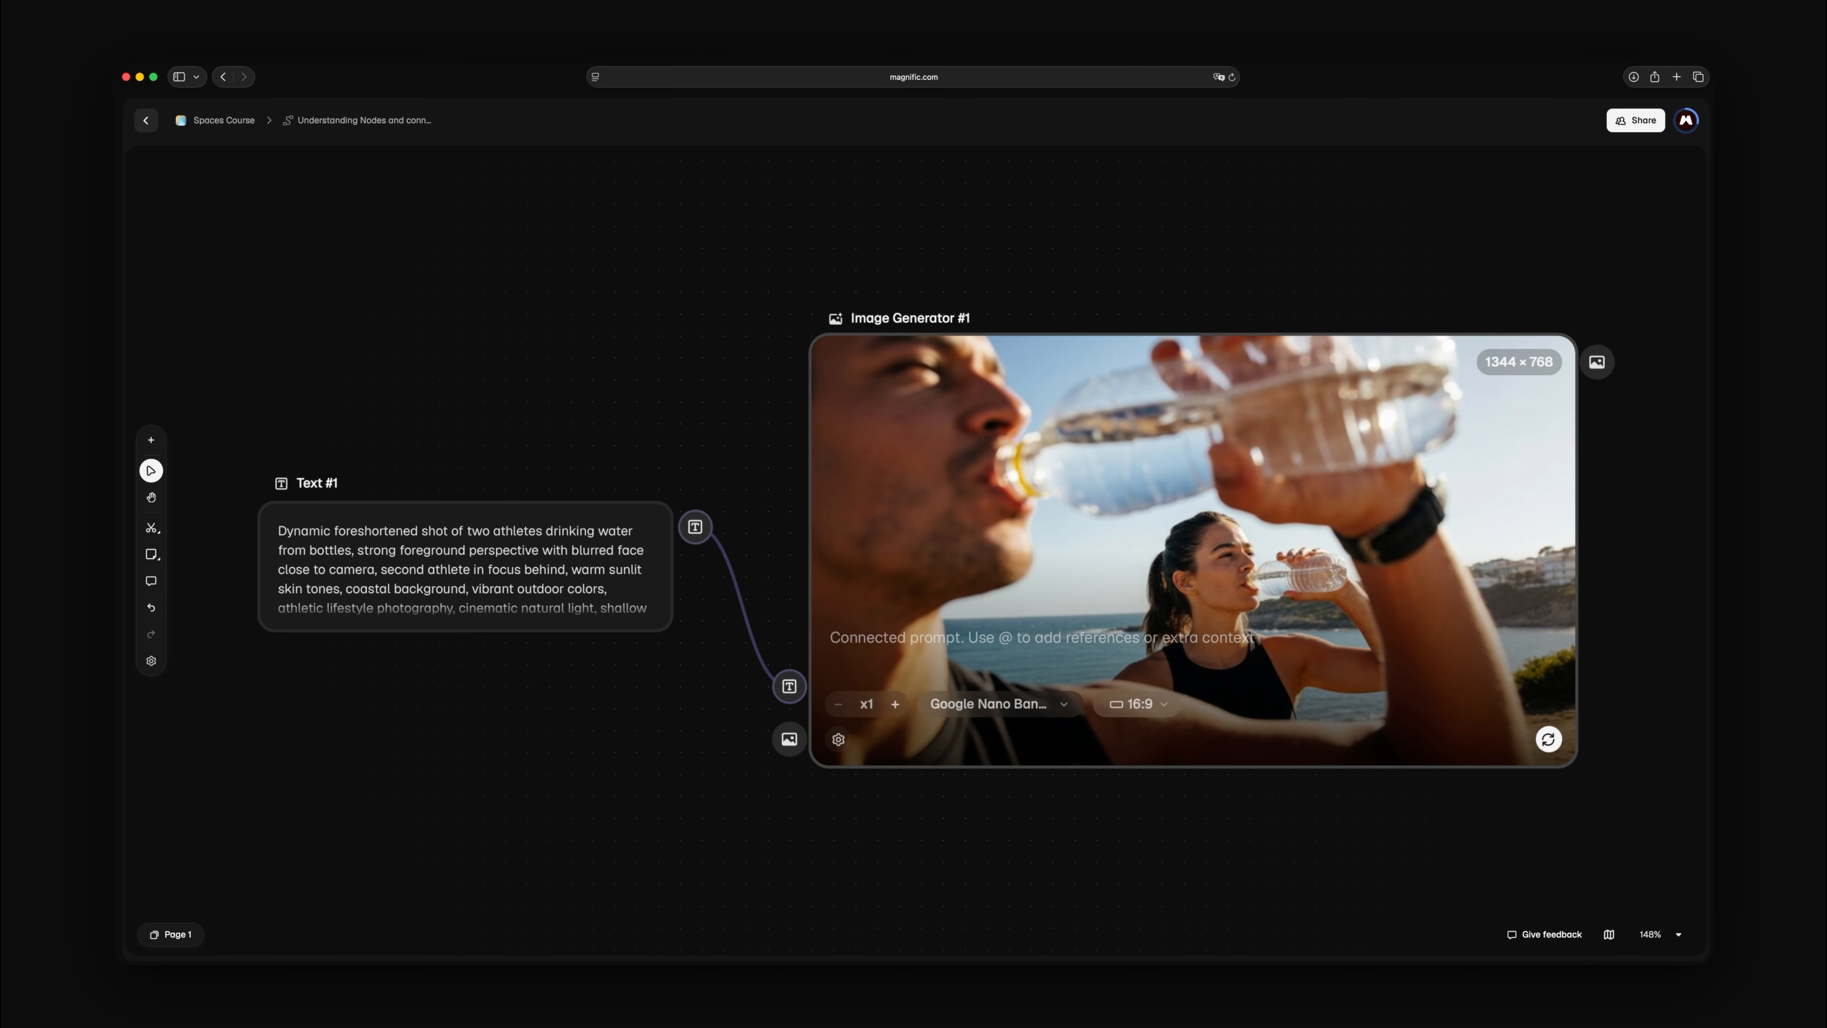
pyautogui.click(465, 566)
pyautogui.hotkey('shift', '2')
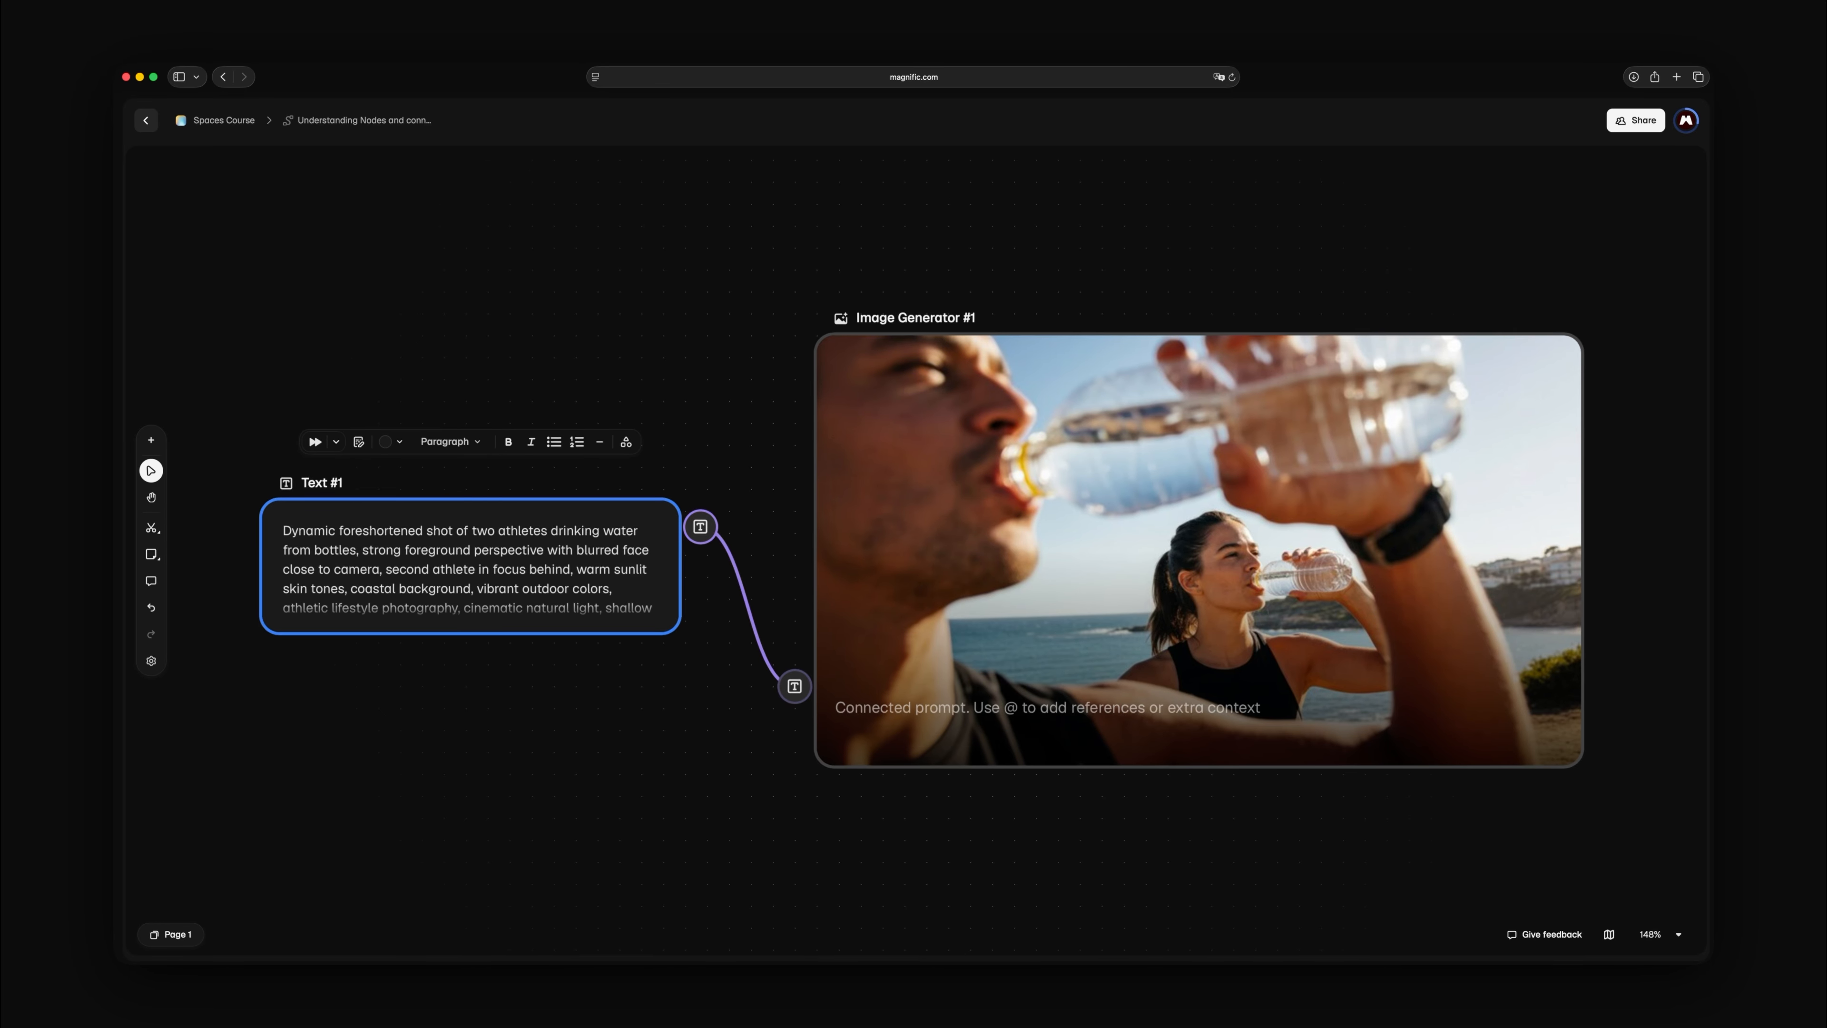
pyautogui.doubleClick(1544, 529)
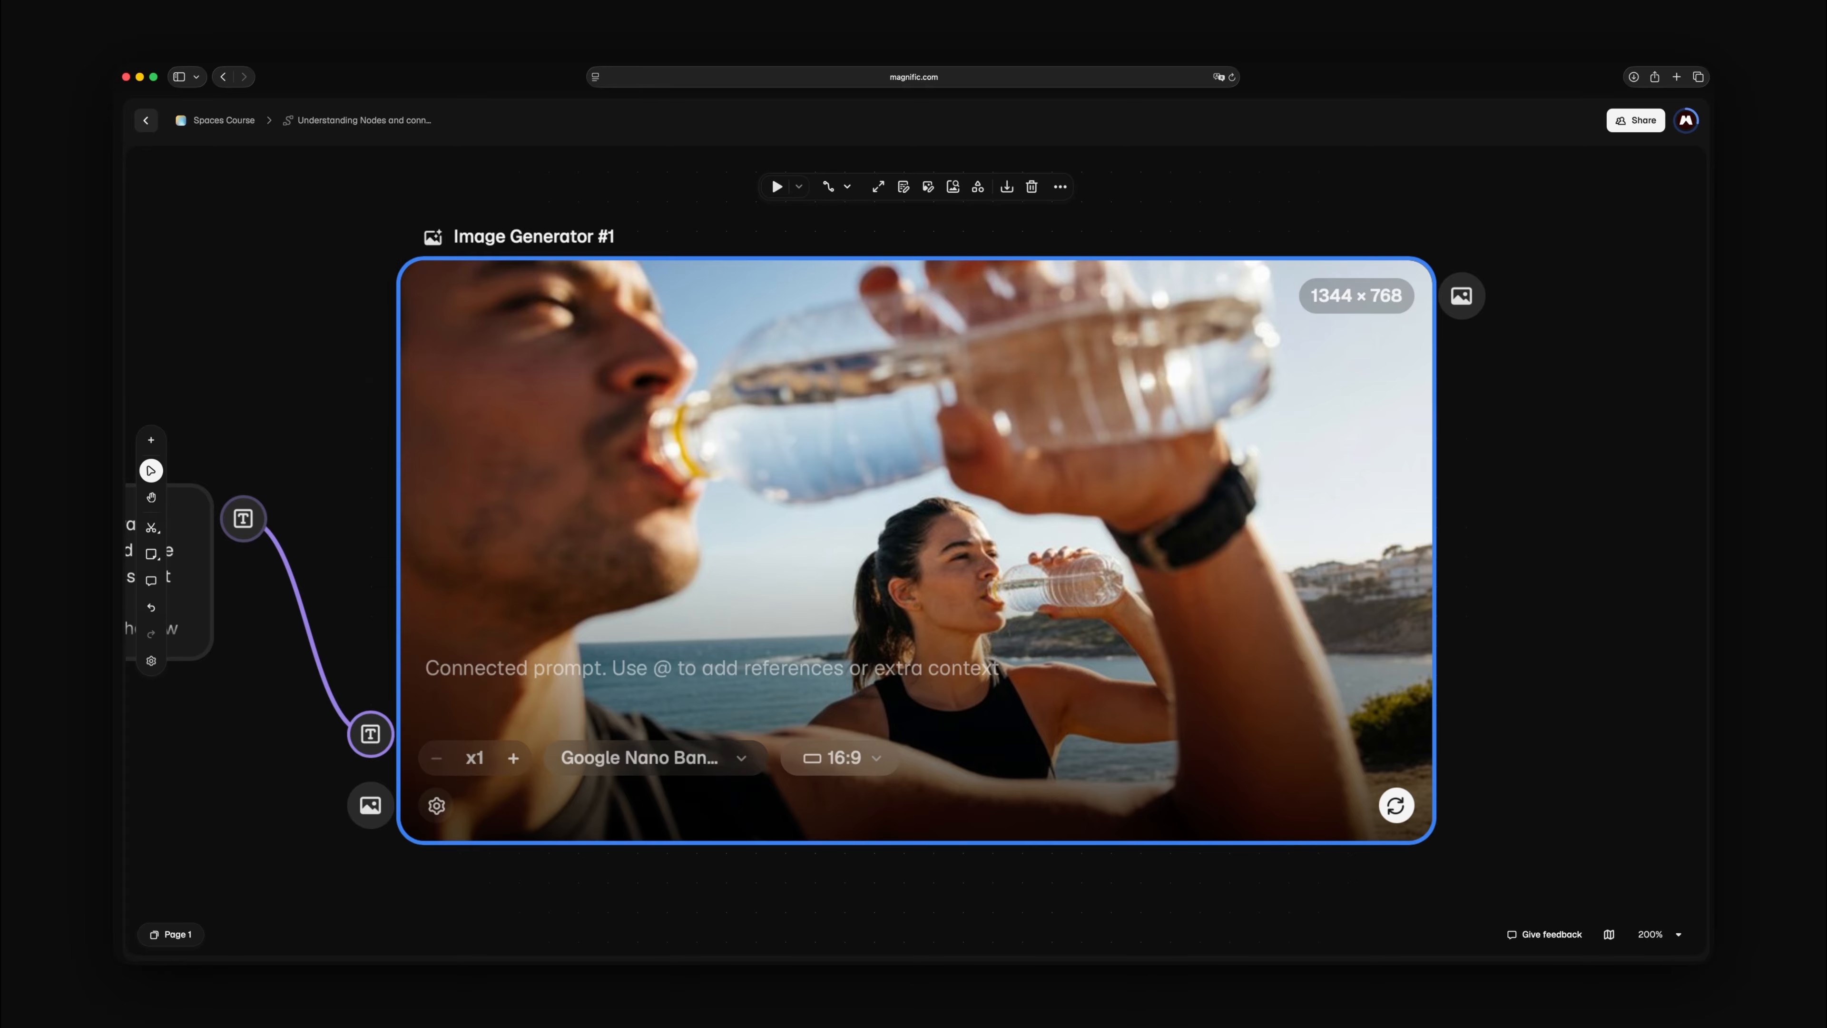
pyautogui.hotkey('shift', '1')
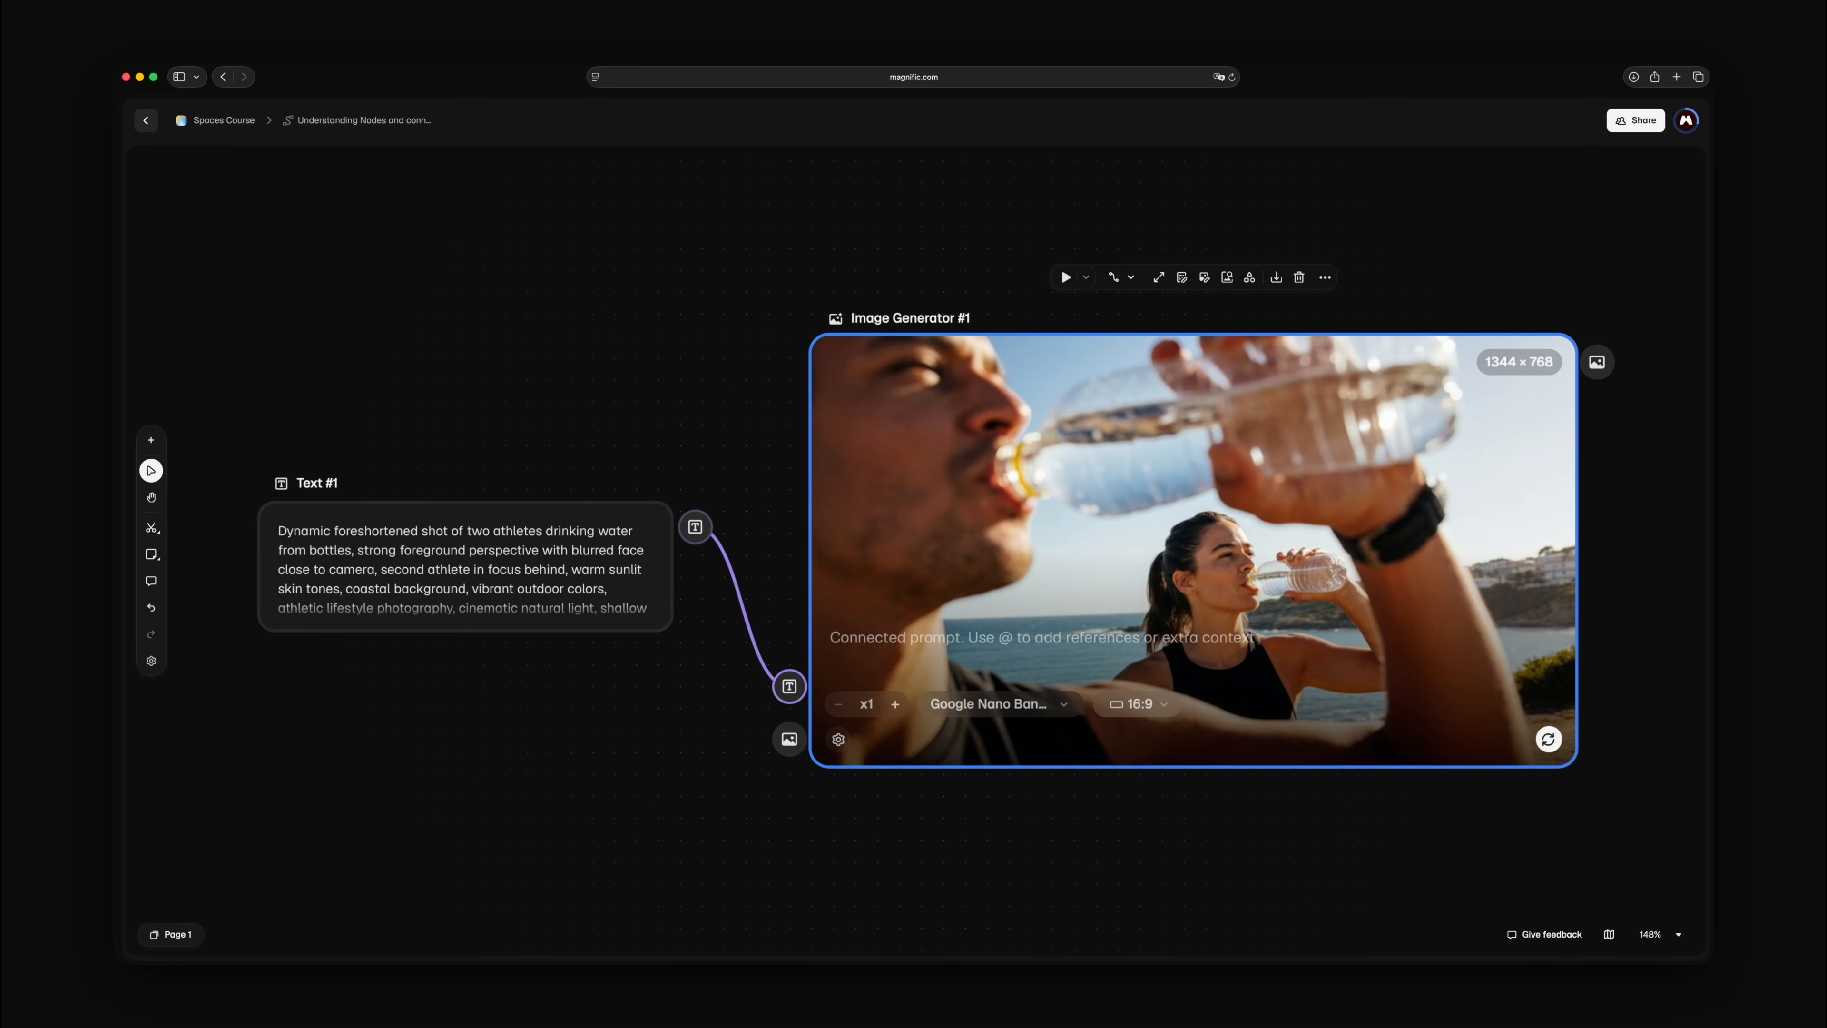
pyautogui.click(658, 573)
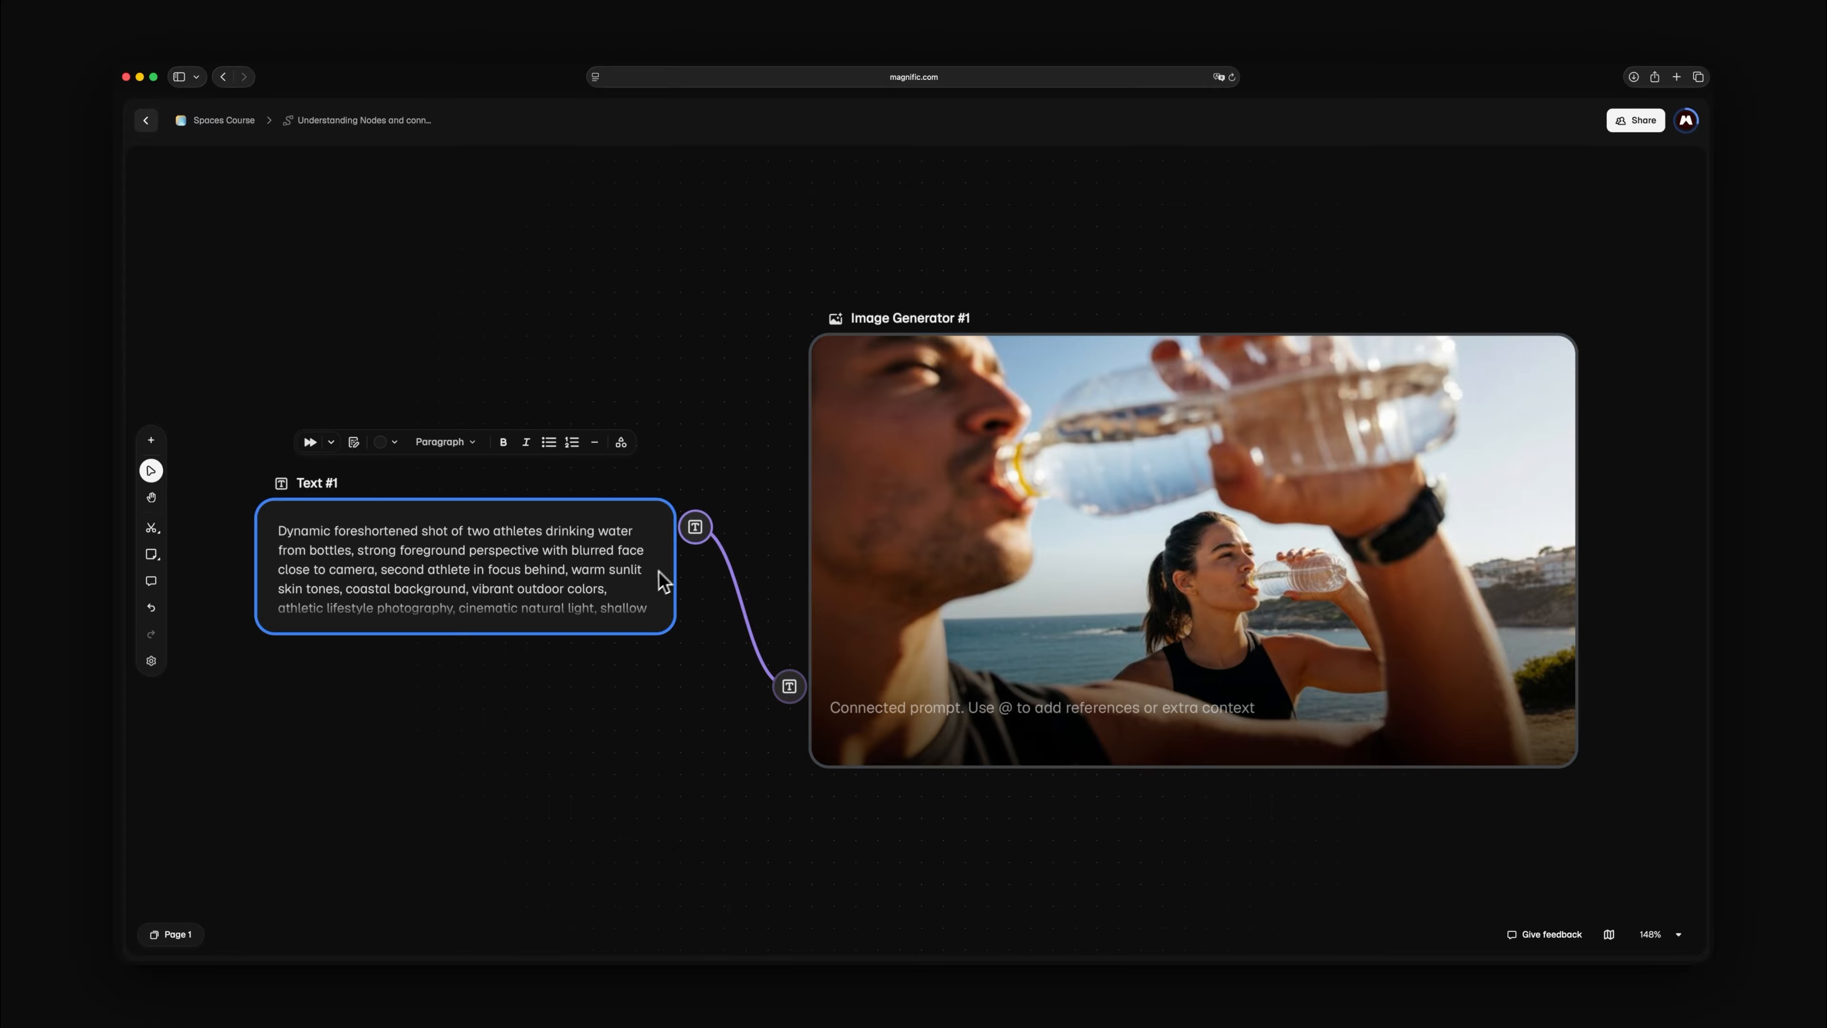